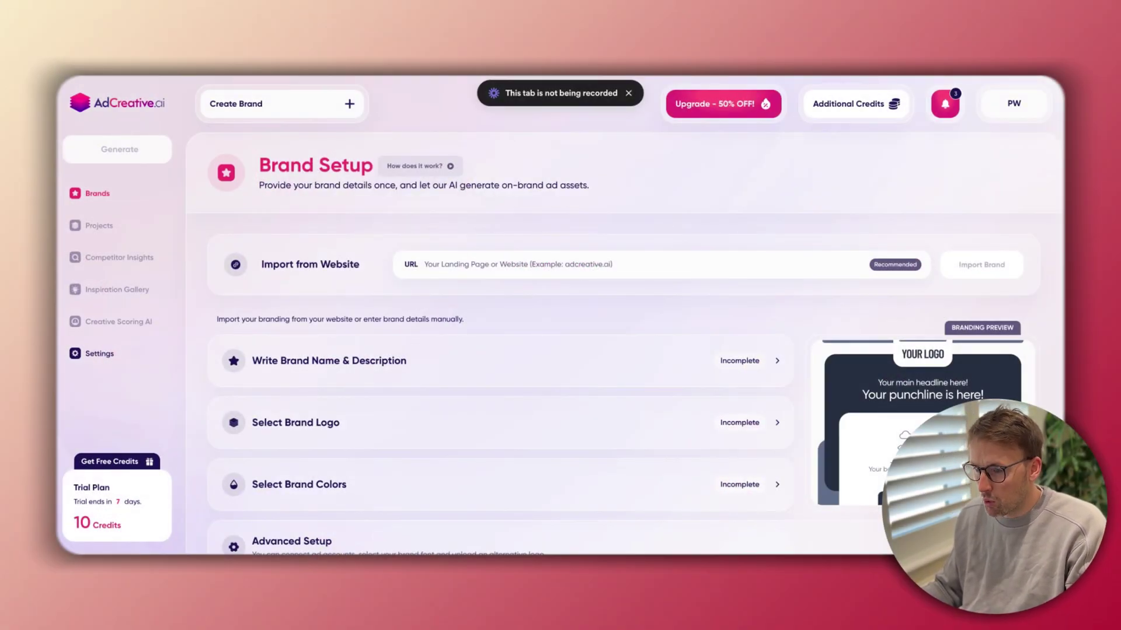
# Scroll down the Brand Setup page to the website import section.
pyautogui.scroll(-1, 486, 242)
pyautogui.click(481, 236)
pyautogui.write('https://www.publishingpush.com/')
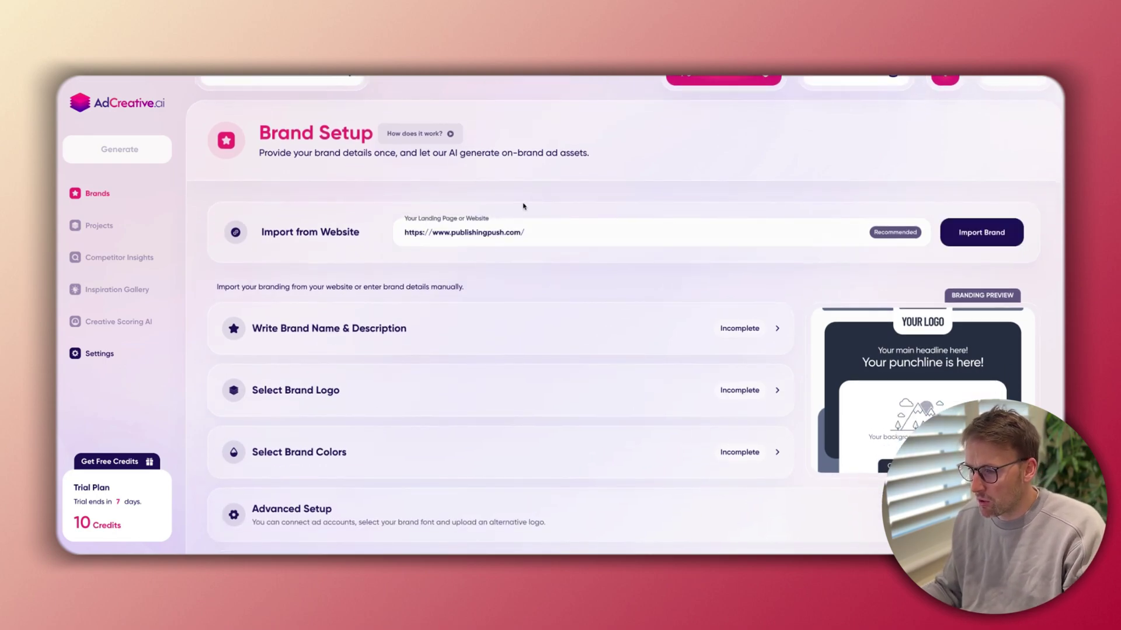
pyautogui.press('Return')
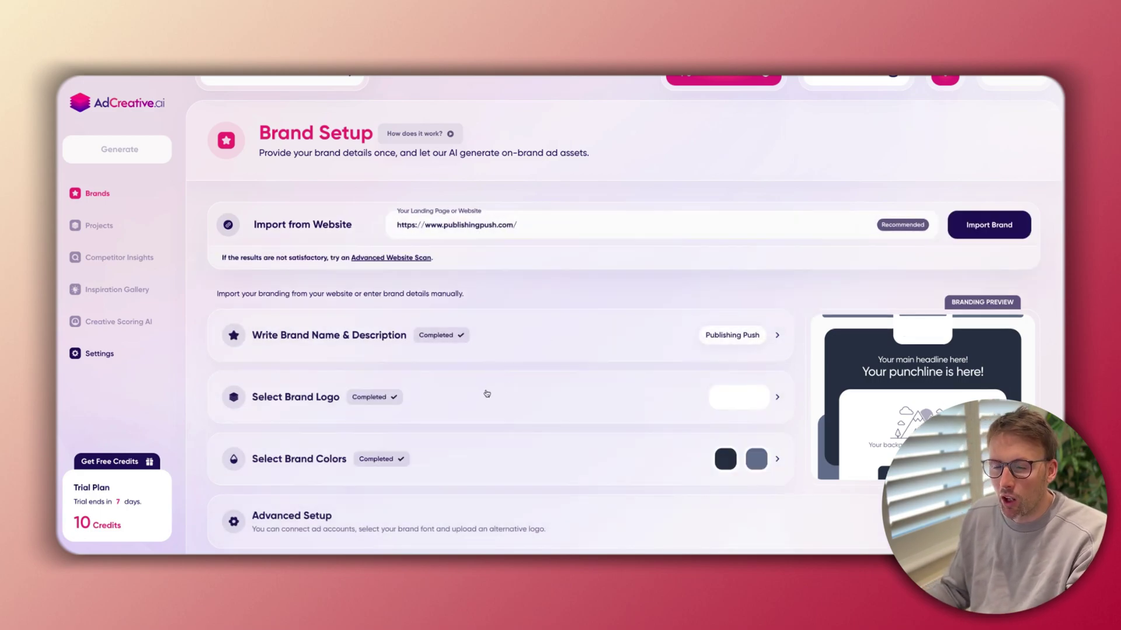
pyautogui.scroll(-1, 498, 387)
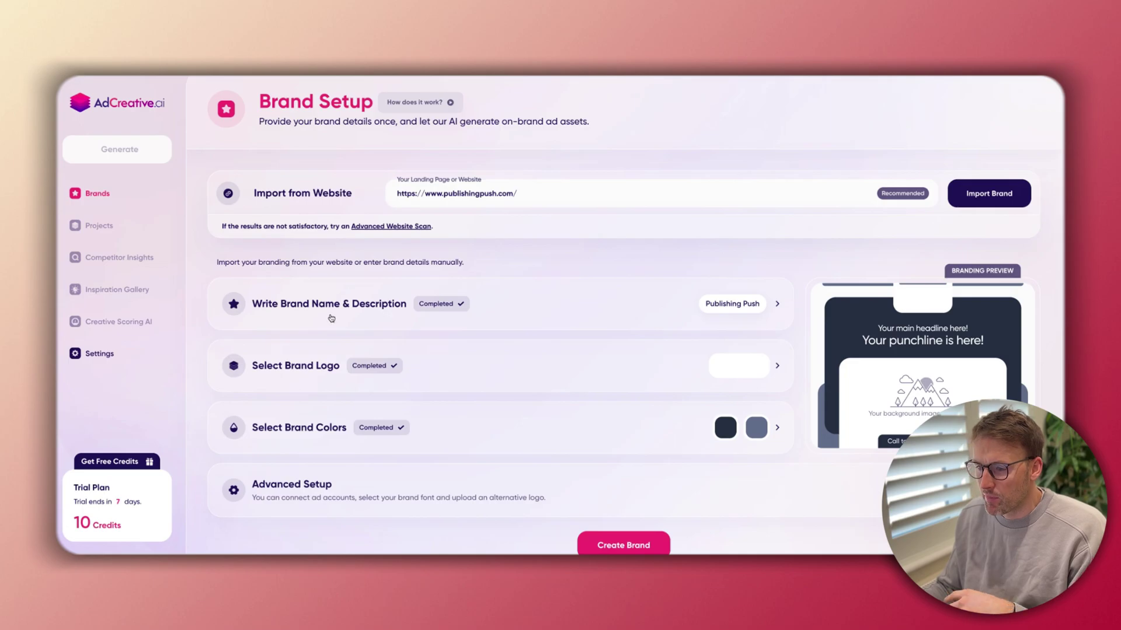
pyautogui.scroll(-1, 520, 314)
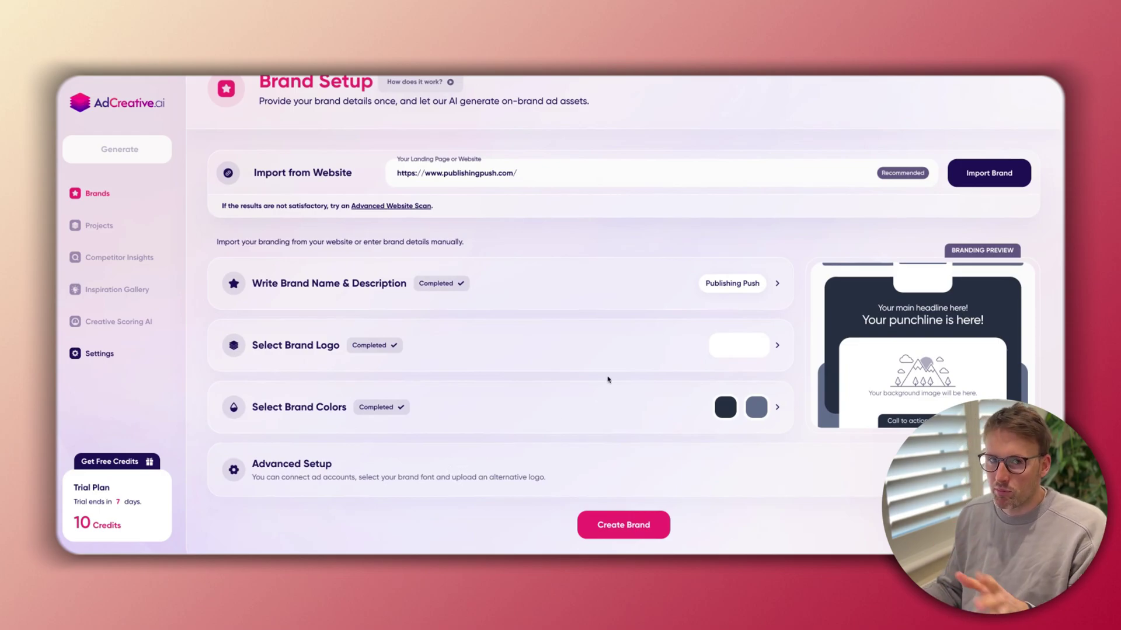
pyautogui.click(625, 523)
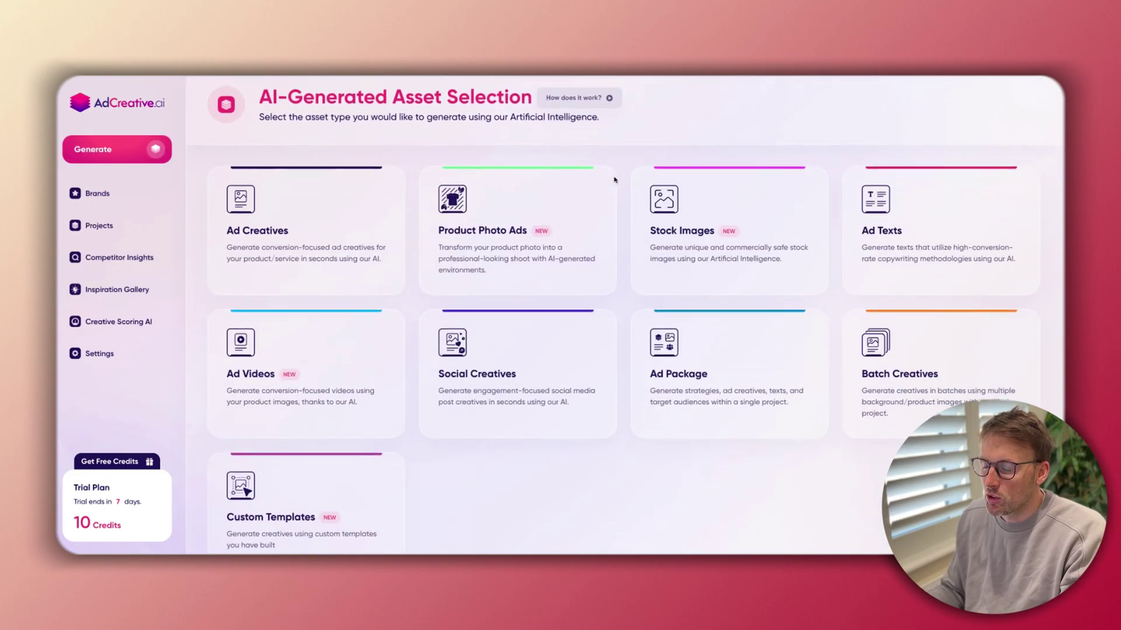
# Scroll through the AI-generated asset type cards, including Stock Images.
pyautogui.scroll(-1, 624, 173)
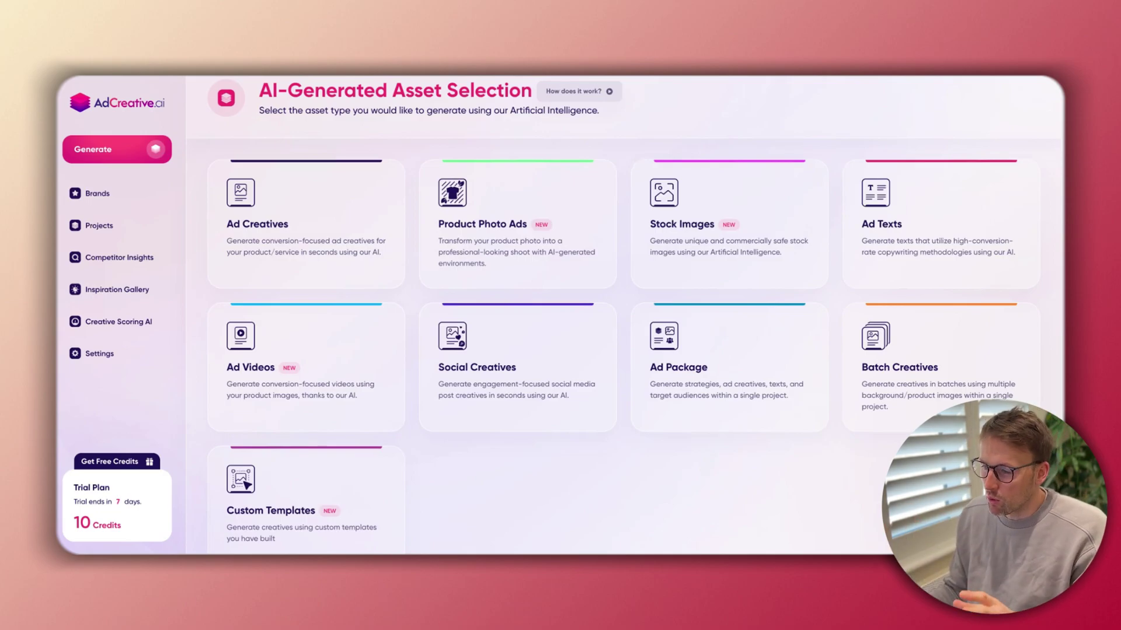
pyautogui.scroll(-1, 613, 155)
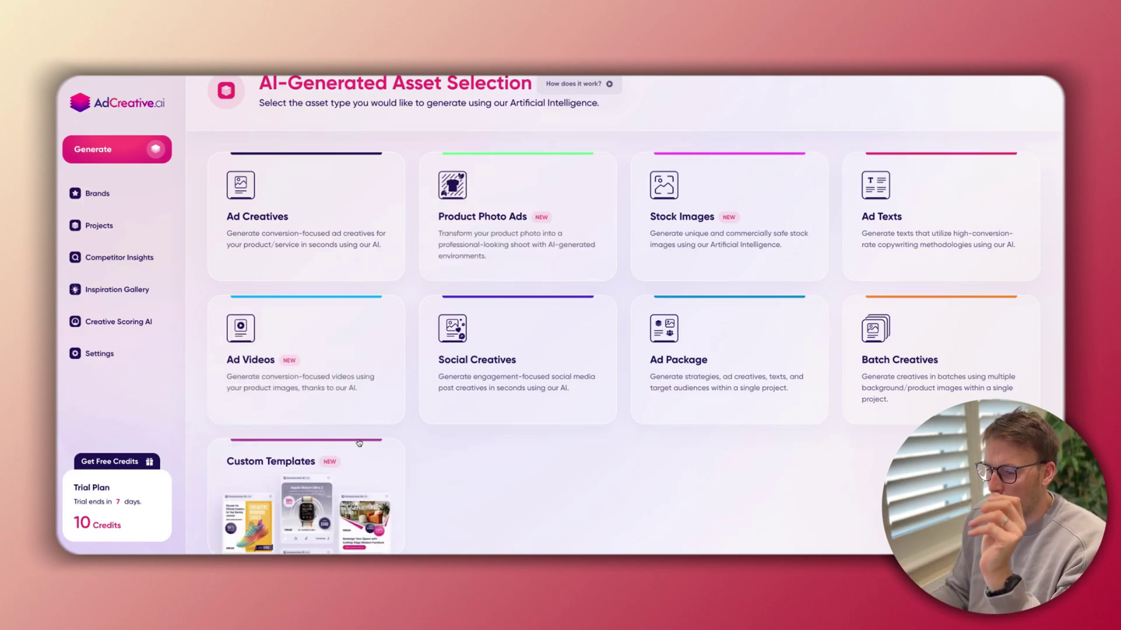
pyautogui.scroll(-1, 329, 450)
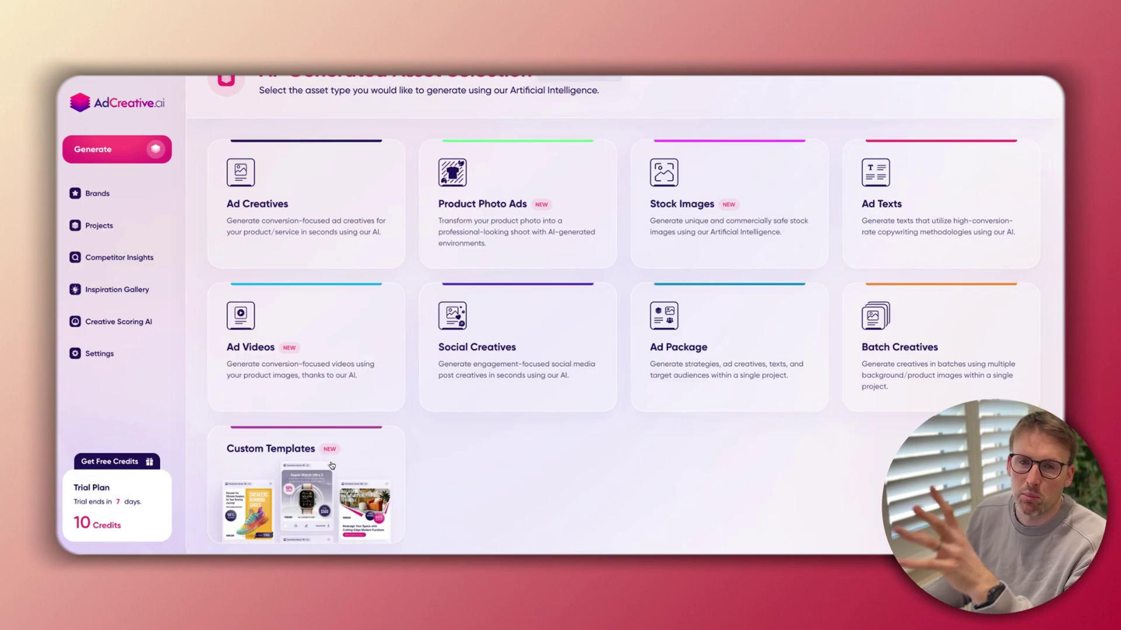
pyautogui.scroll(3, 303, 362)
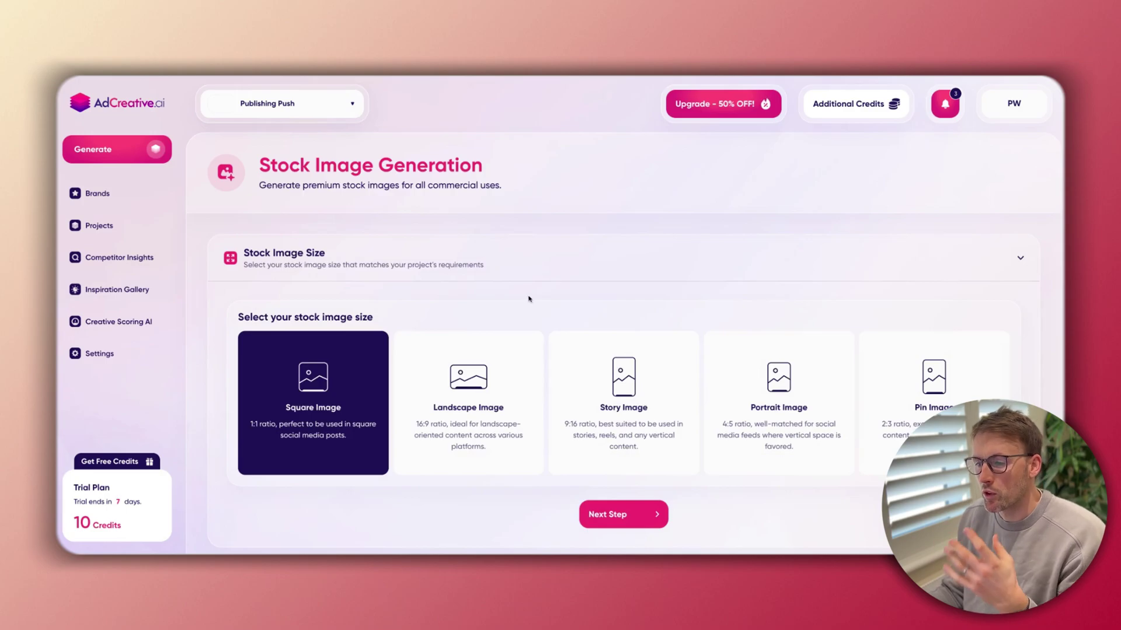
# Keep the Square 1:1 image size and continue to style selection.
pyautogui.scroll(-2, 532, 298)
pyautogui.scroll(-1, 369, 257)
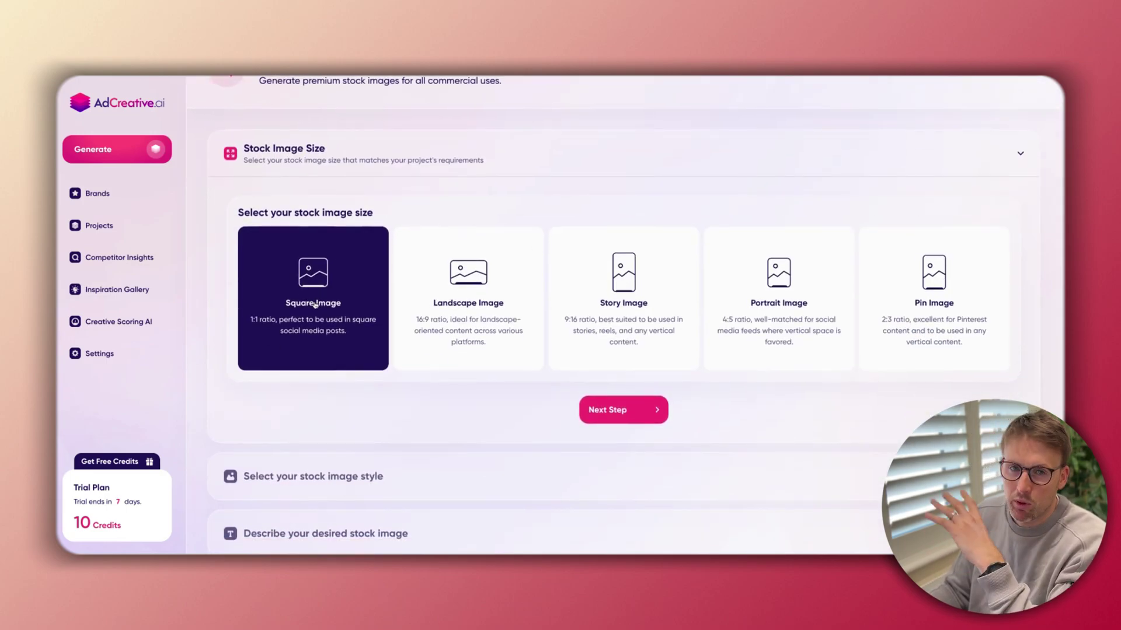
pyautogui.scroll(-2, 560, 309)
pyautogui.click(635, 348)
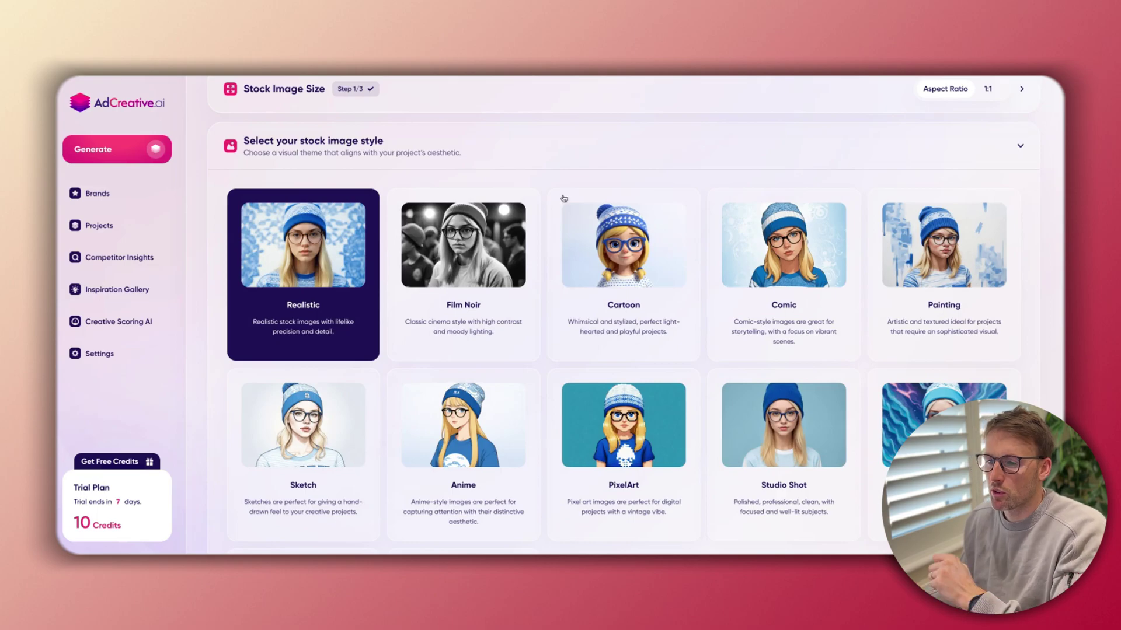
# Choose the Studio Shot style over Custom Style and continue to the description.
pyautogui.scroll(-1, 500, 203)
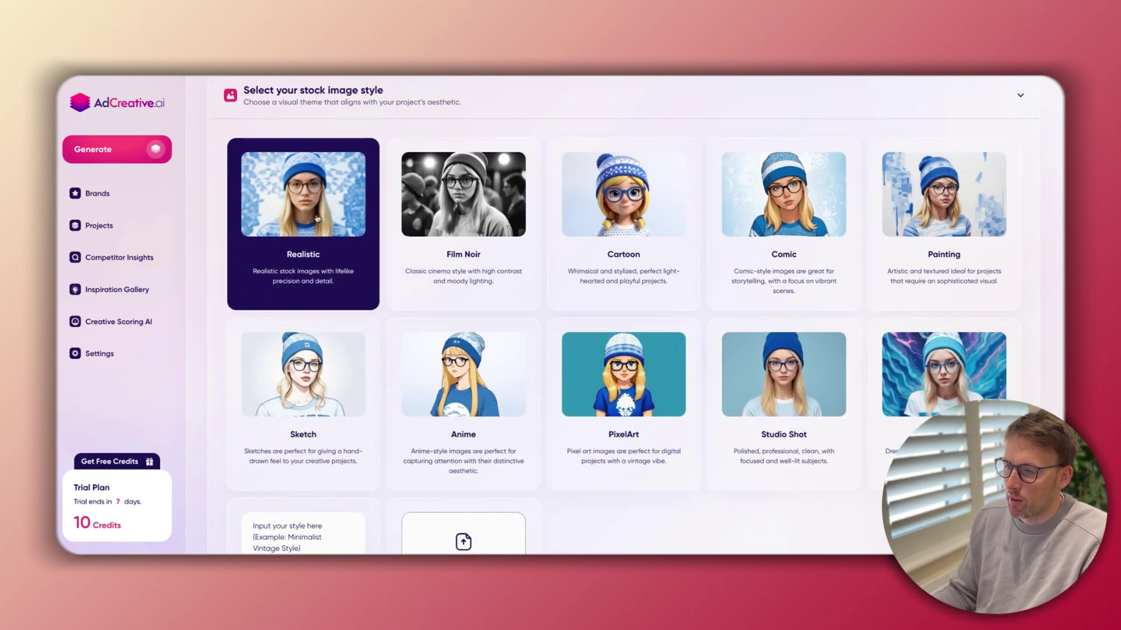
pyautogui.scroll(-1, 317, 219)
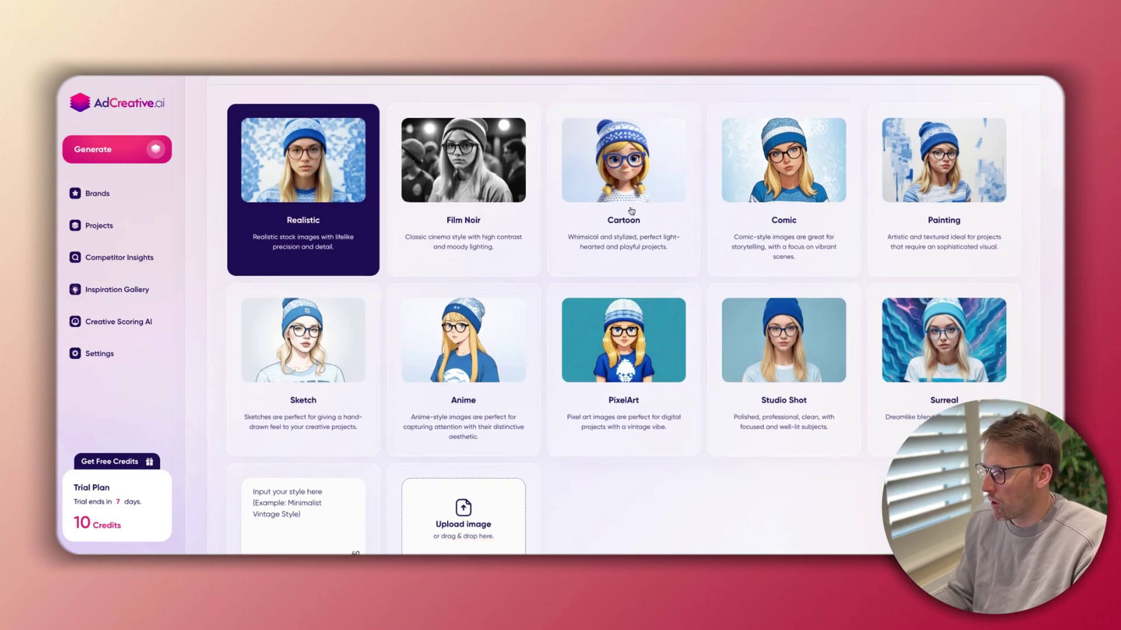
pyautogui.scroll(-1, 634, 211)
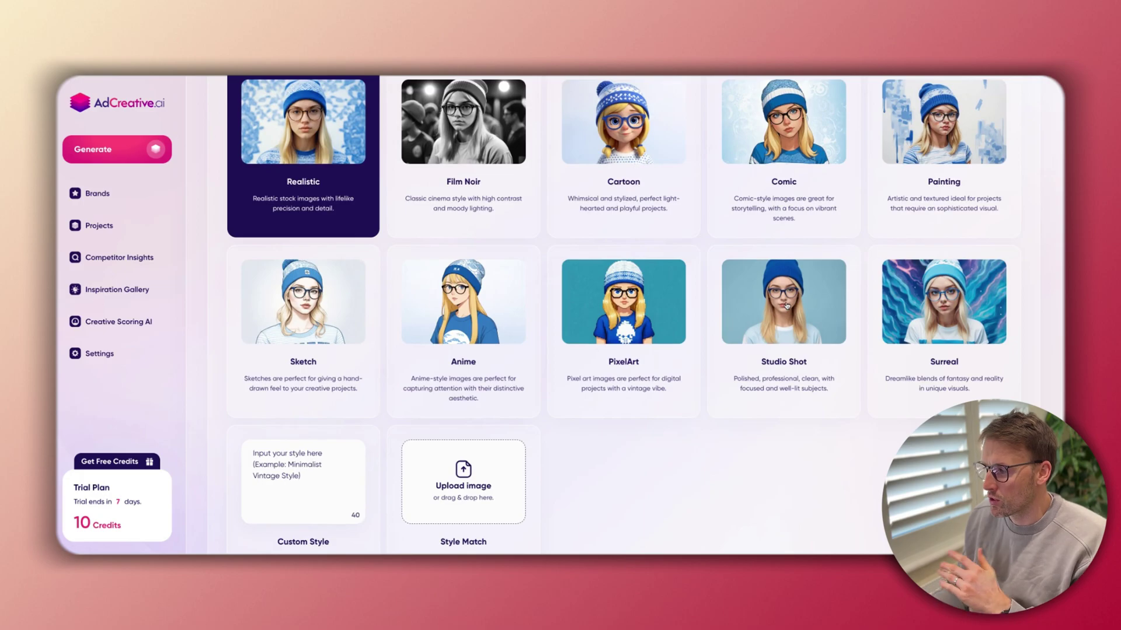
pyautogui.click(800, 337)
pyautogui.scroll(-3, 577, 344)
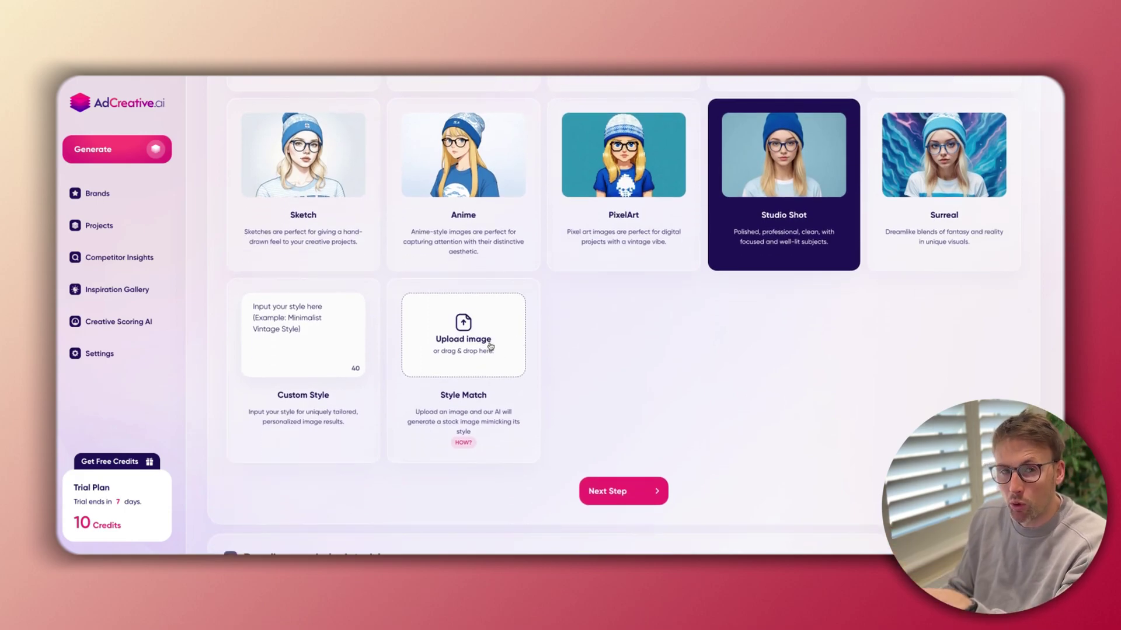
pyautogui.scroll(-1, 506, 345)
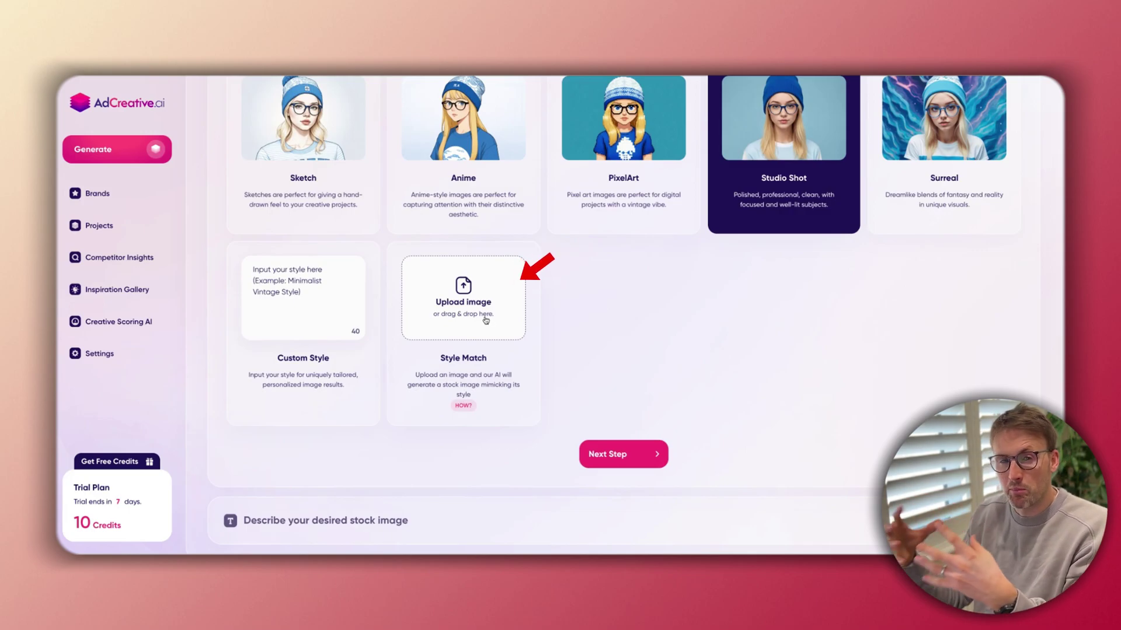
pyautogui.click(320, 295)
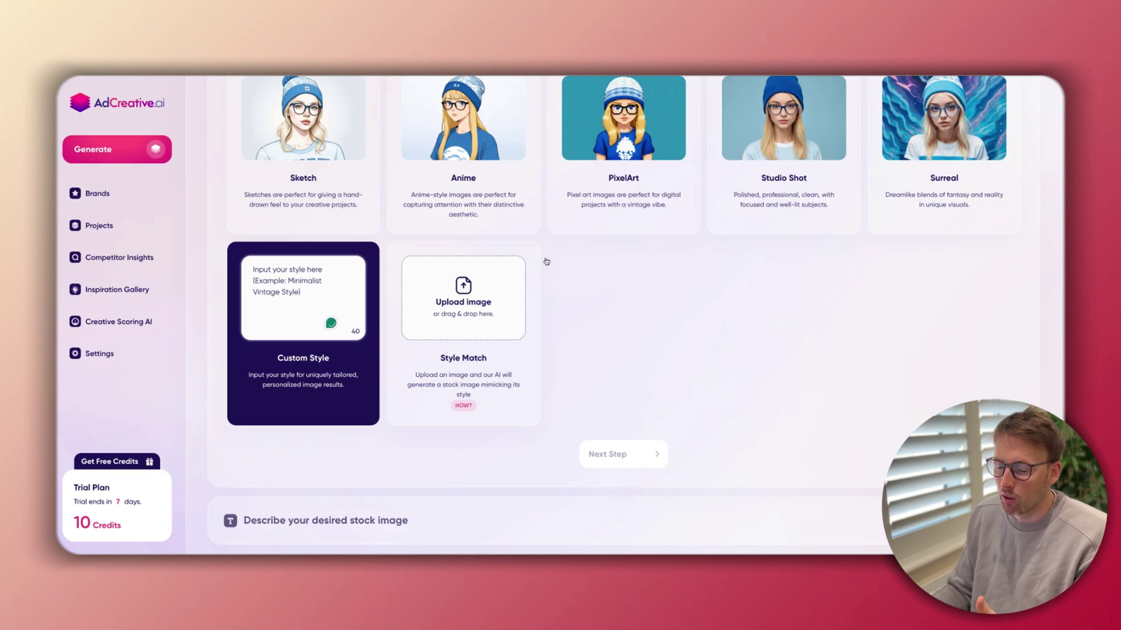
pyautogui.click(801, 191)
pyautogui.scroll(-1, 643, 284)
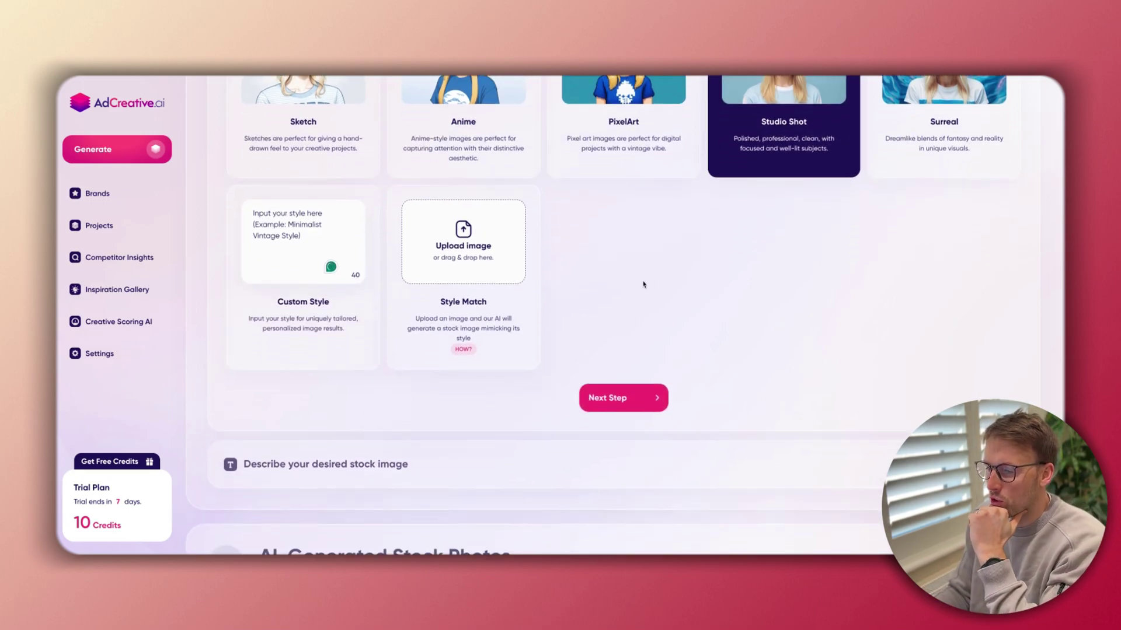
pyautogui.click(622, 395)
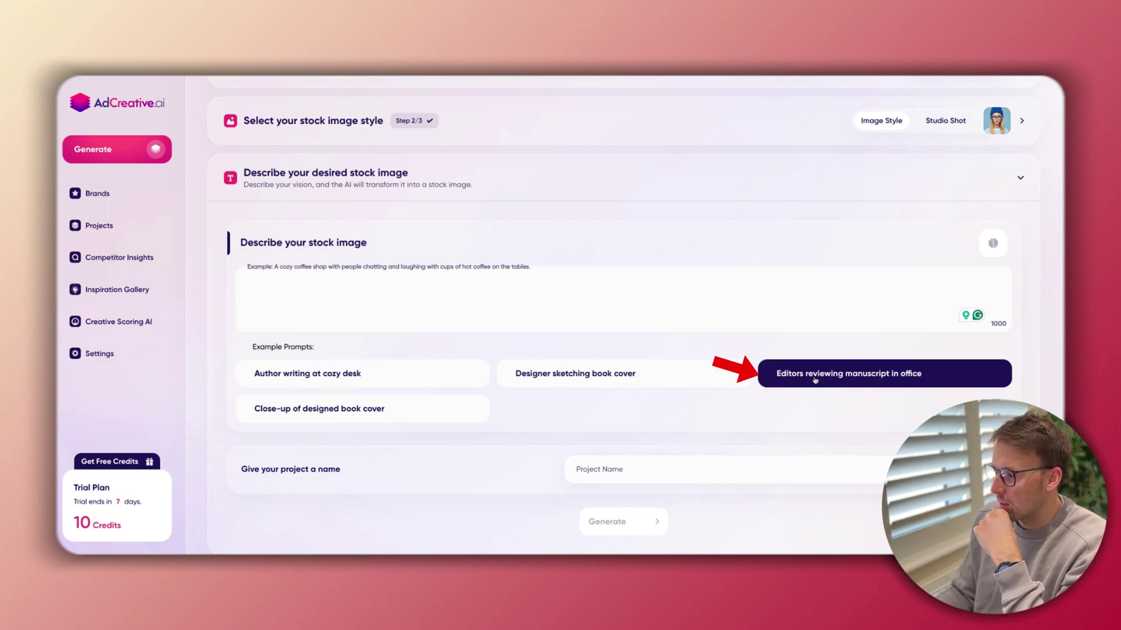
# Use the editors-reviewing-manuscript example prompt, accept the 'and high' fix, and limit it to two editors.
pyautogui.click(837, 378)
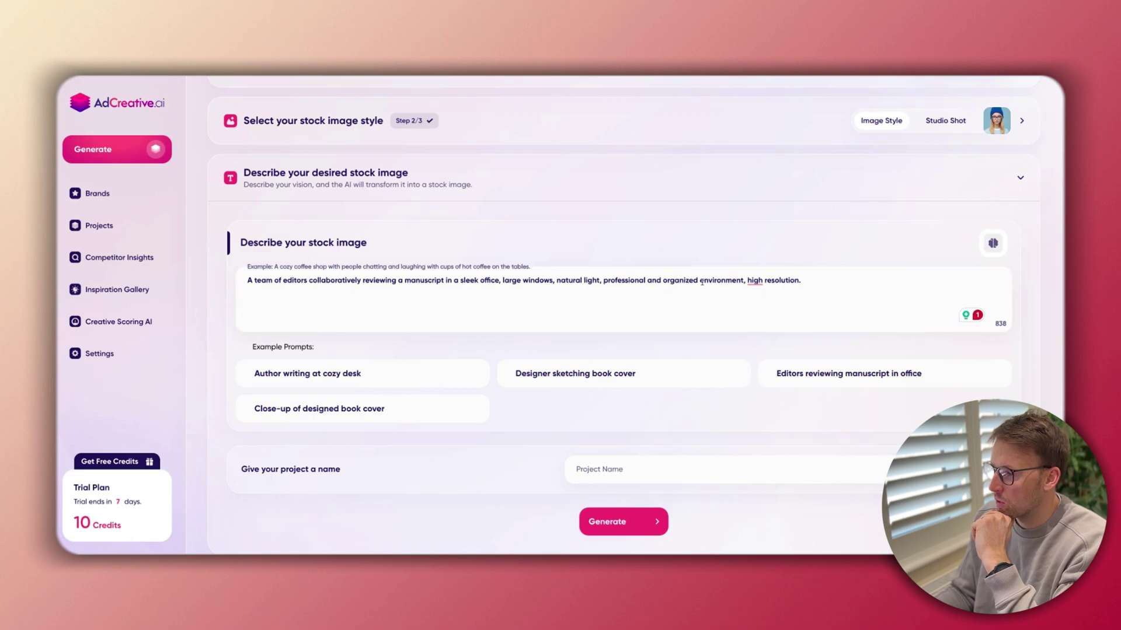
pyautogui.moveTo(755, 282)
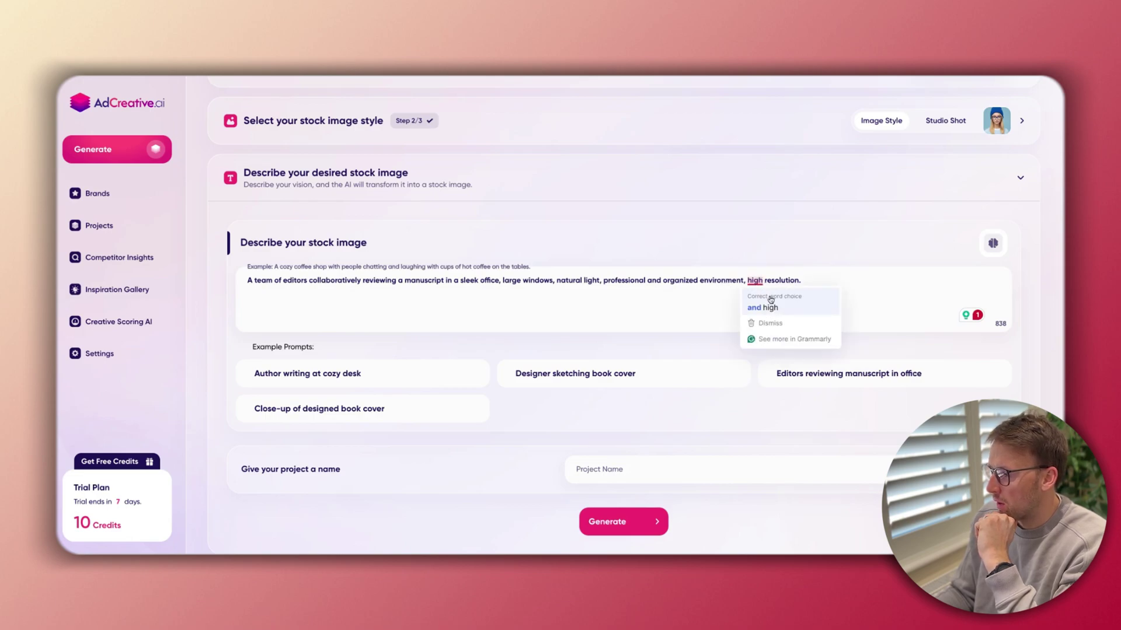
pyautogui.click(774, 299)
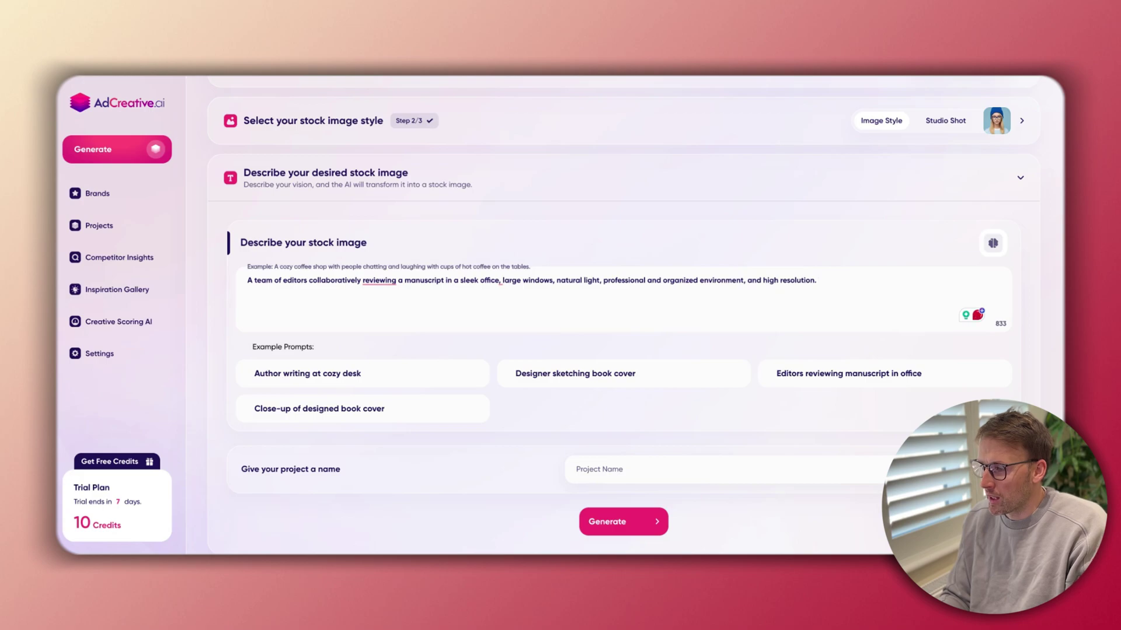
pyautogui.write('Keep the team size to just two editors revie')
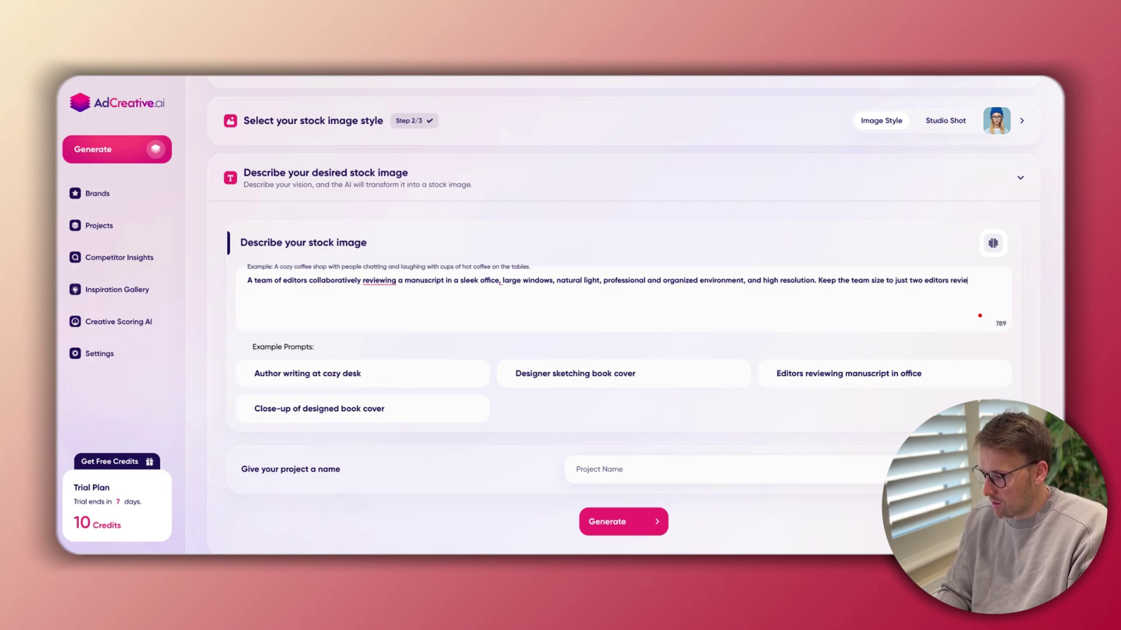
pyautogui.write('wing the manuscript.')
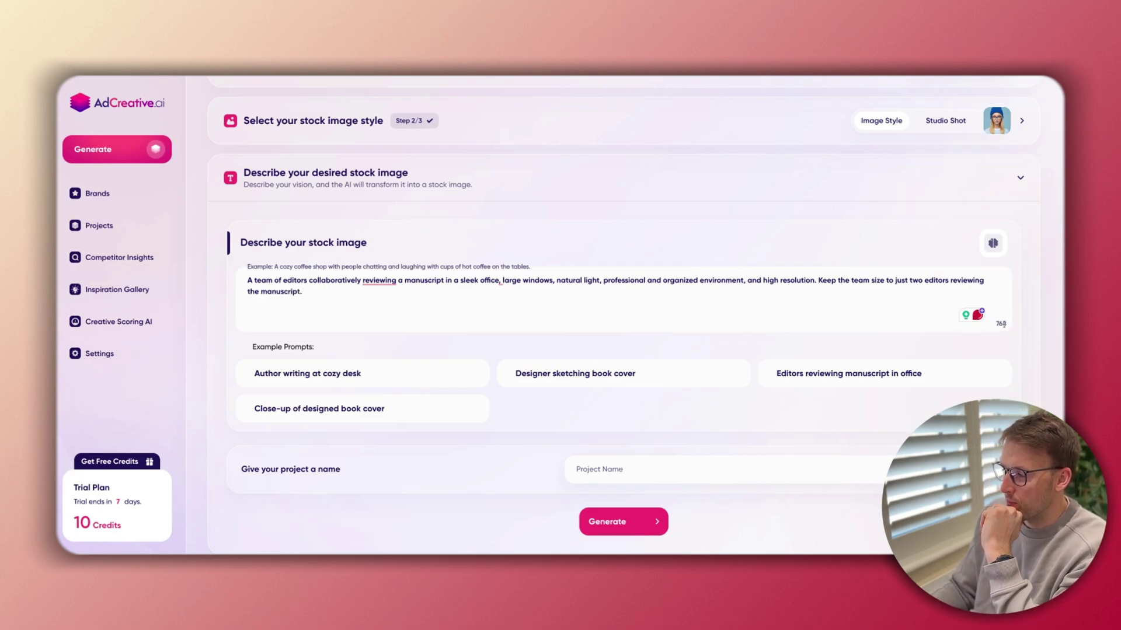
pyautogui.scroll(-1, 668, 350)
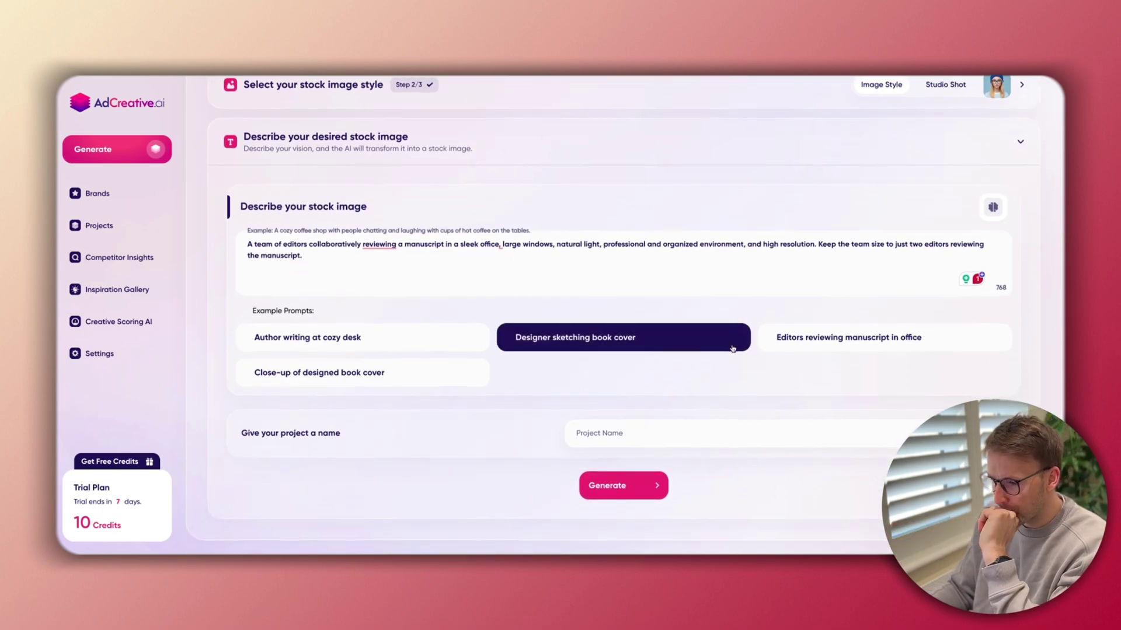
pyautogui.click(668, 408)
# Name the project 'Team of Editors', generate, and review the three stock images.
pyautogui.write('Team of Editors')
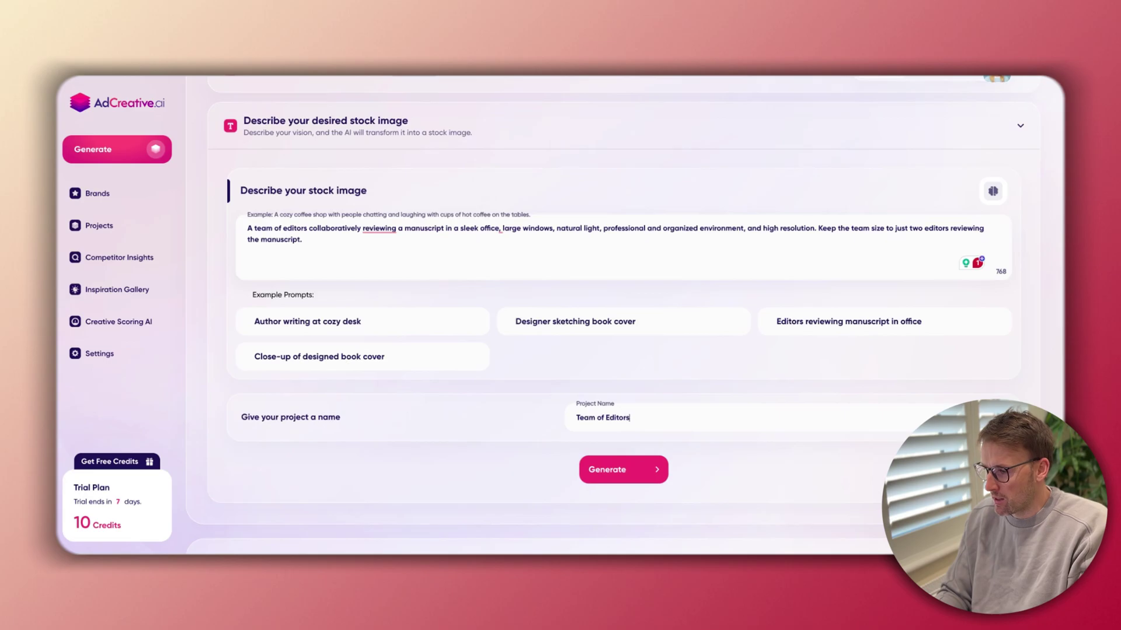
pyautogui.click(626, 471)
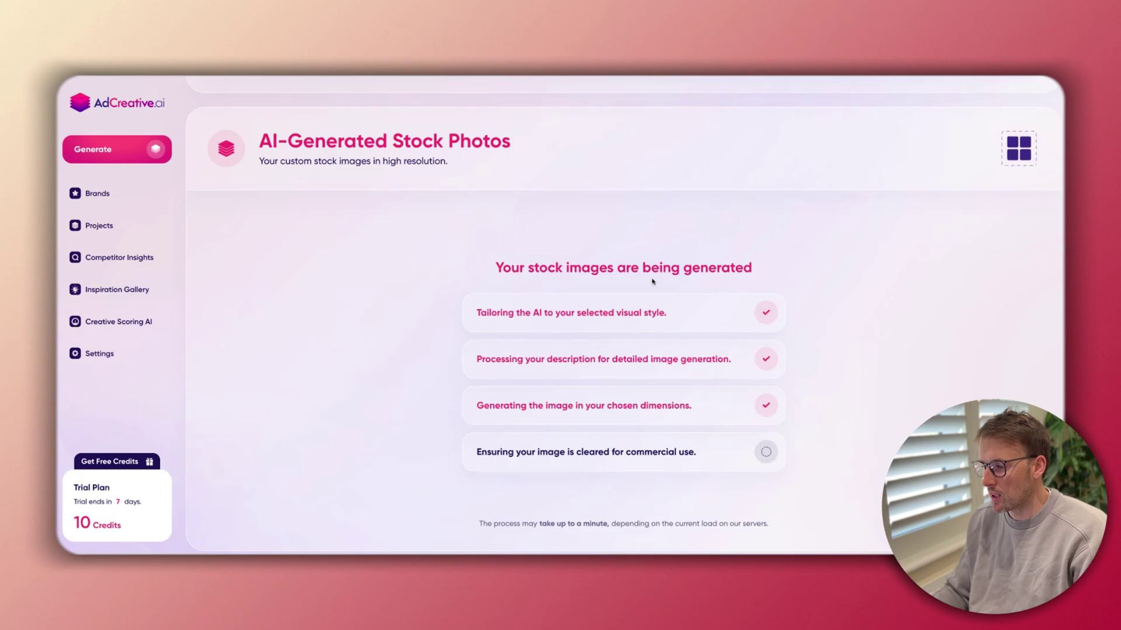
pyautogui.scroll(2, 477, 217)
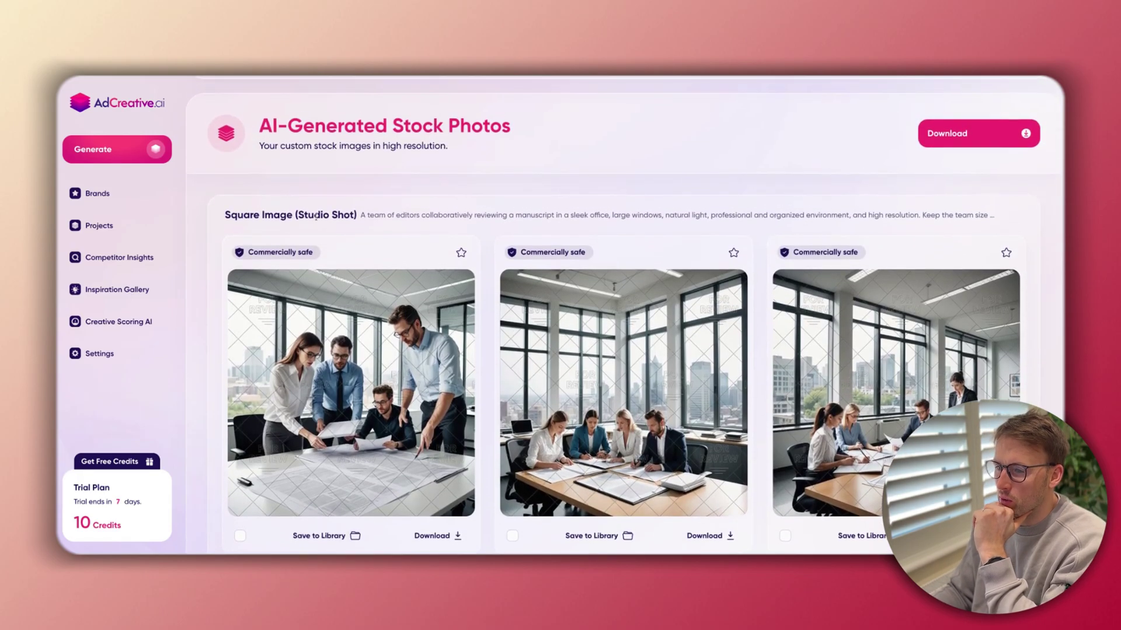
pyautogui.scroll(-1, 477, 217)
pyautogui.scroll(-1, 477, 217)
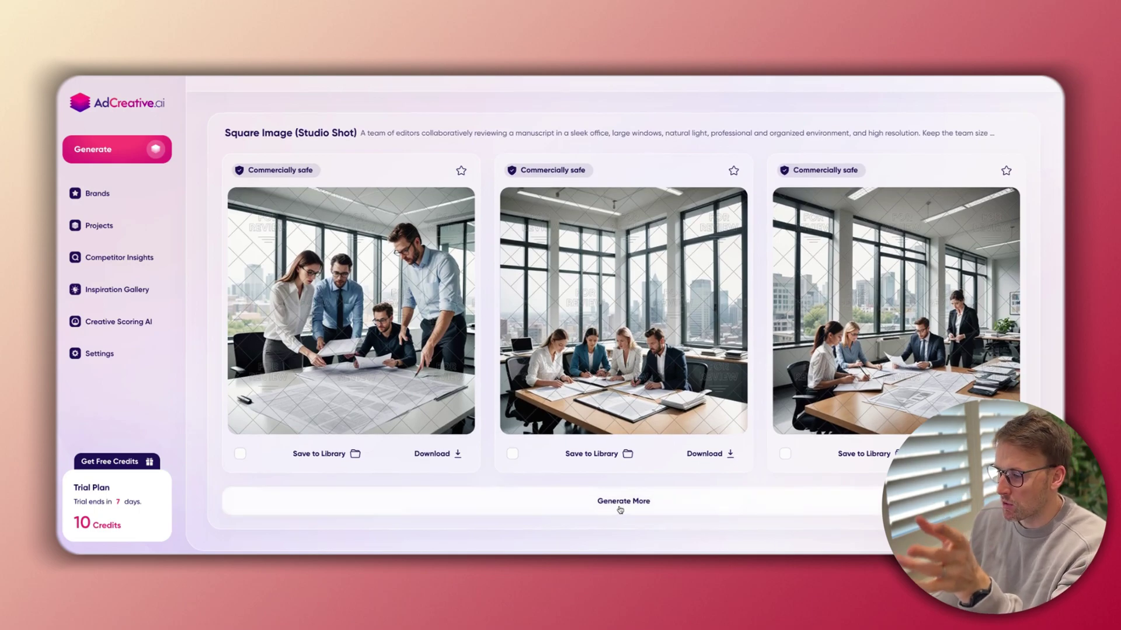
# Expand the 'Describe your desired stock image' prompt for editing.
pyautogui.scroll(6, 539, 368)
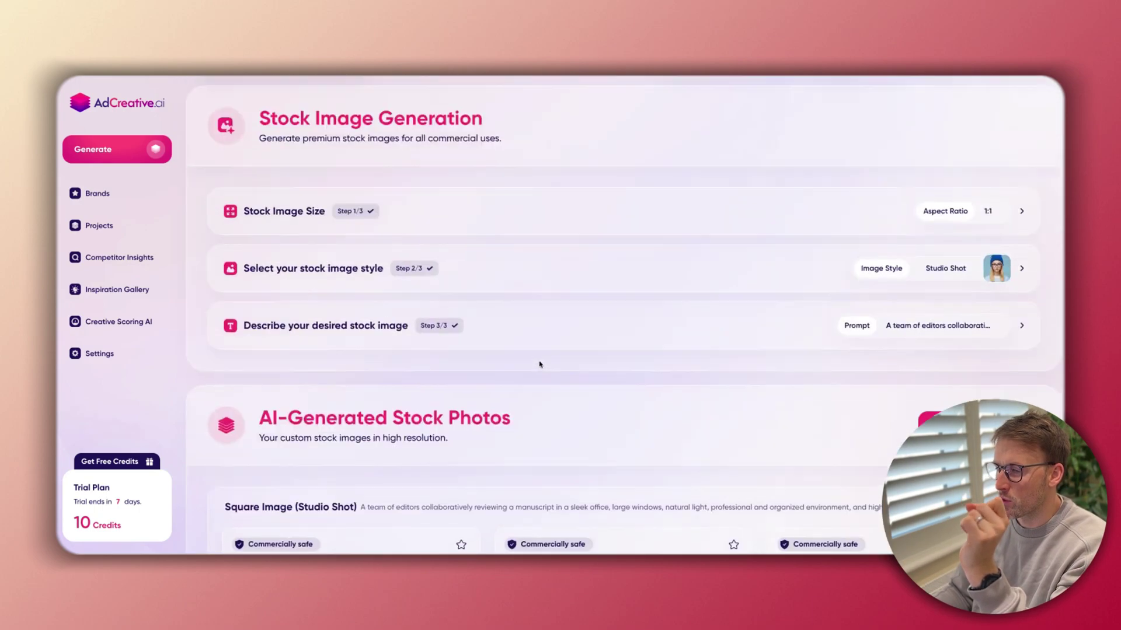
pyautogui.click(1004, 338)
# Delete the team-size sentence and replace 'A team' with 'Two' in the prompt.
pyautogui.scroll(-1, 456, 421)
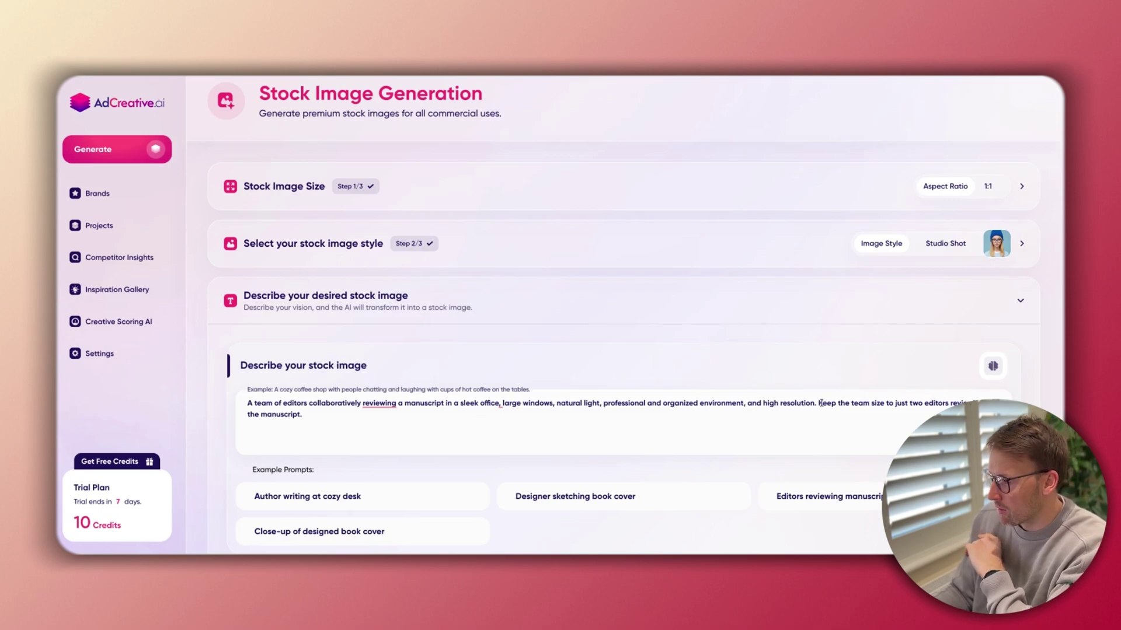
pyautogui.moveTo(821, 403); pyautogui.dragTo(908, 420)
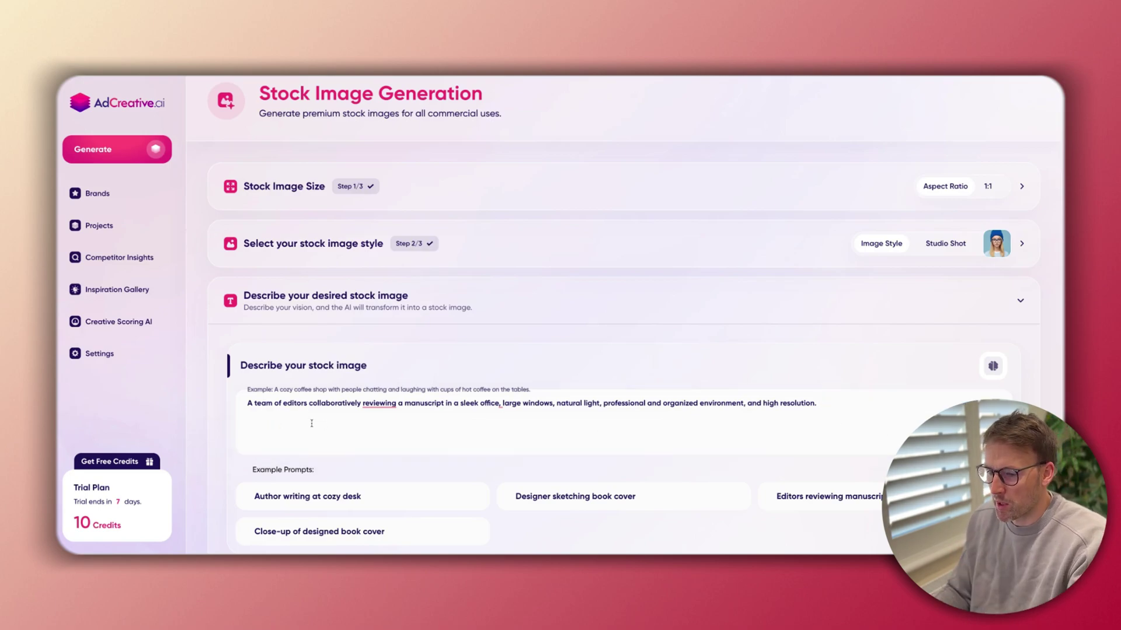
pyautogui.moveTo(272, 404); pyautogui.dragTo(229, 407)
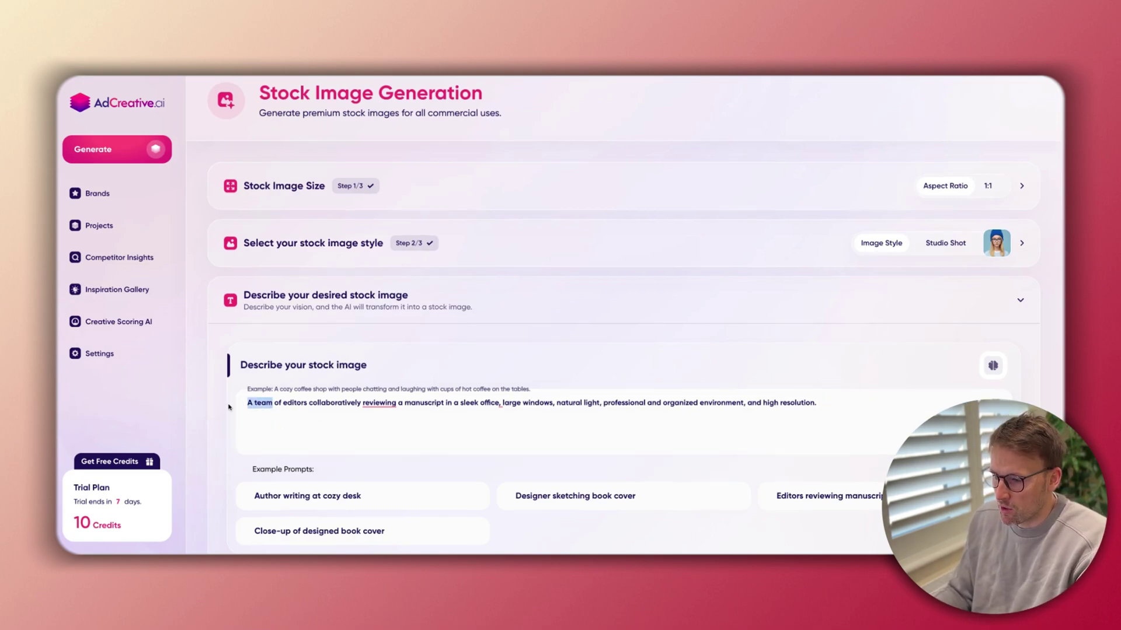
pyautogui.write('Two')
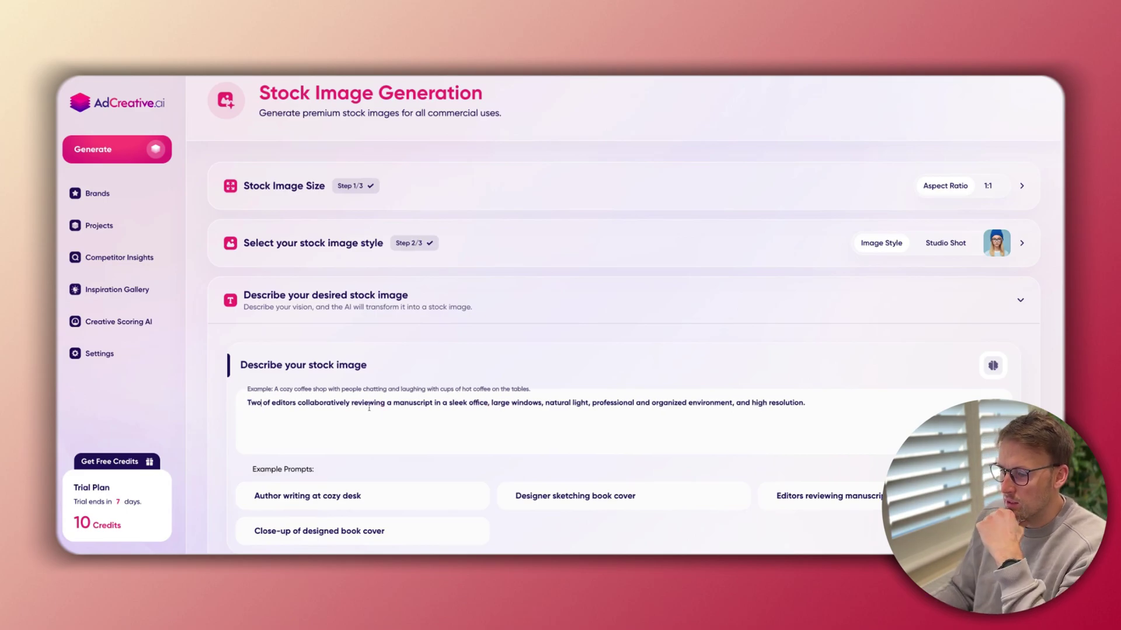
pyautogui.scroll(-3, 556, 415)
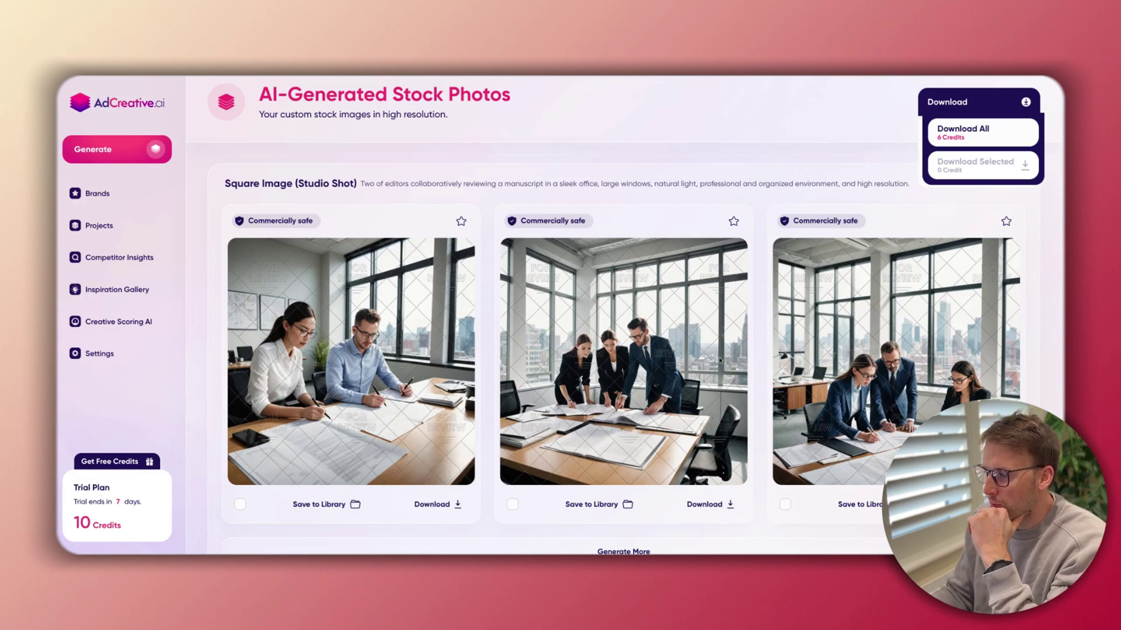
pyautogui.scroll(-2, 348, 317)
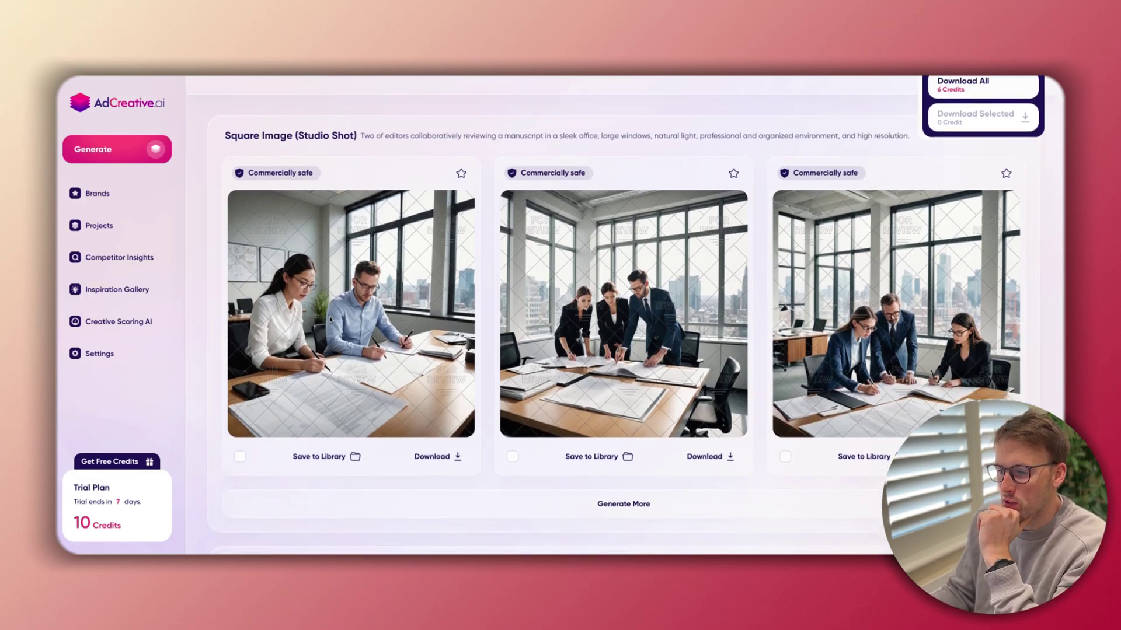
pyautogui.scroll(-1, 348, 317)
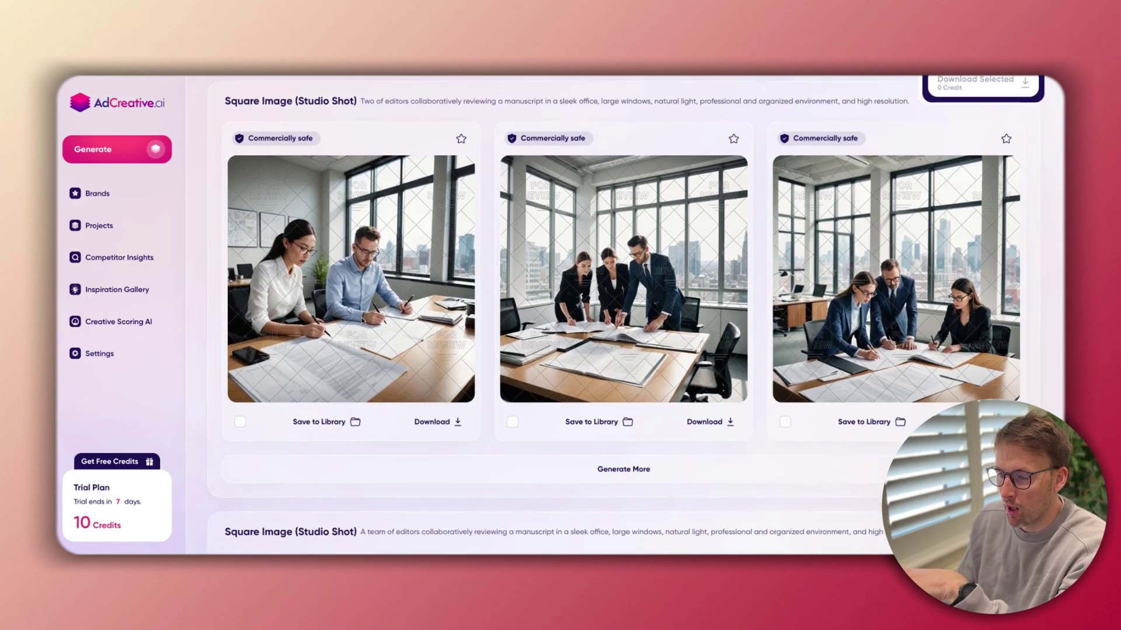
pyautogui.scroll(-1, 362, 320)
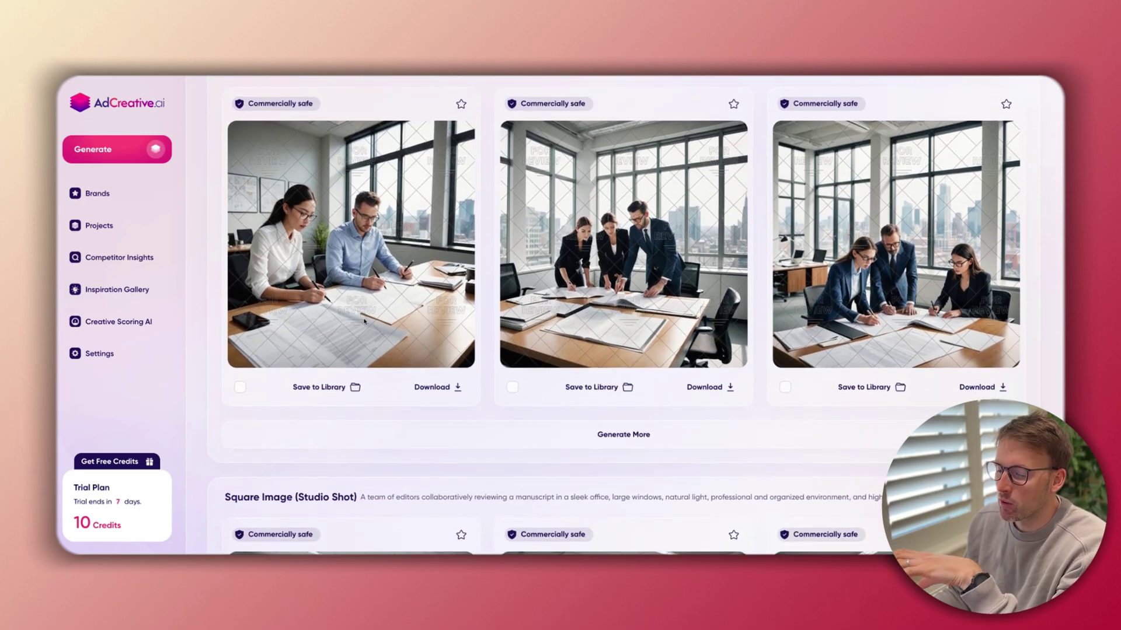
pyautogui.scroll(2, 364, 321)
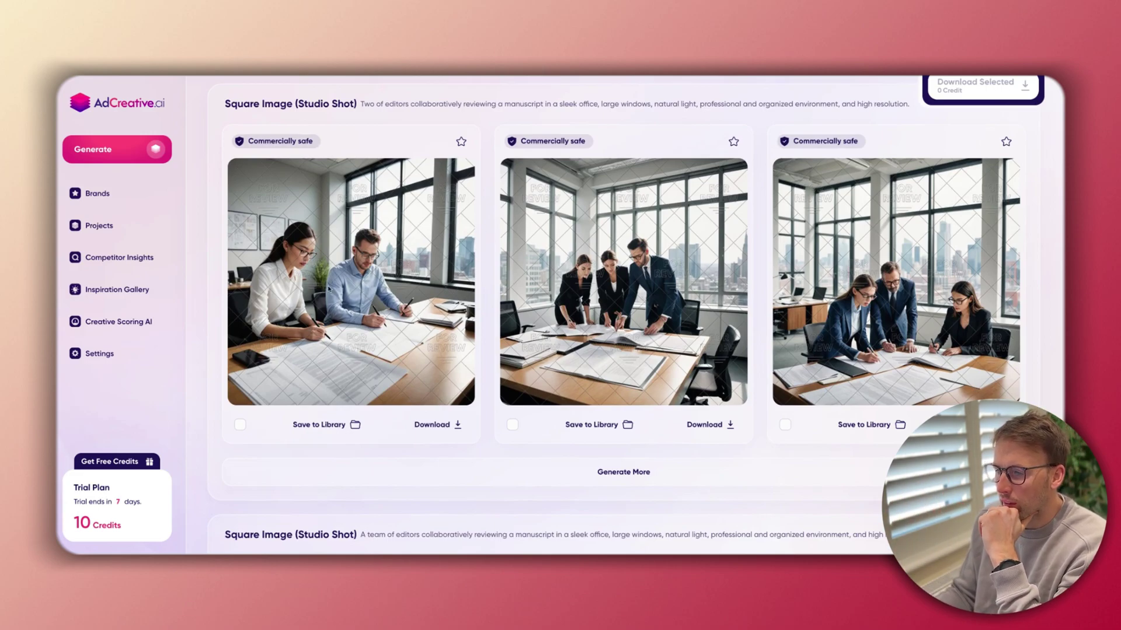
pyautogui.scroll(-1, 378, 289)
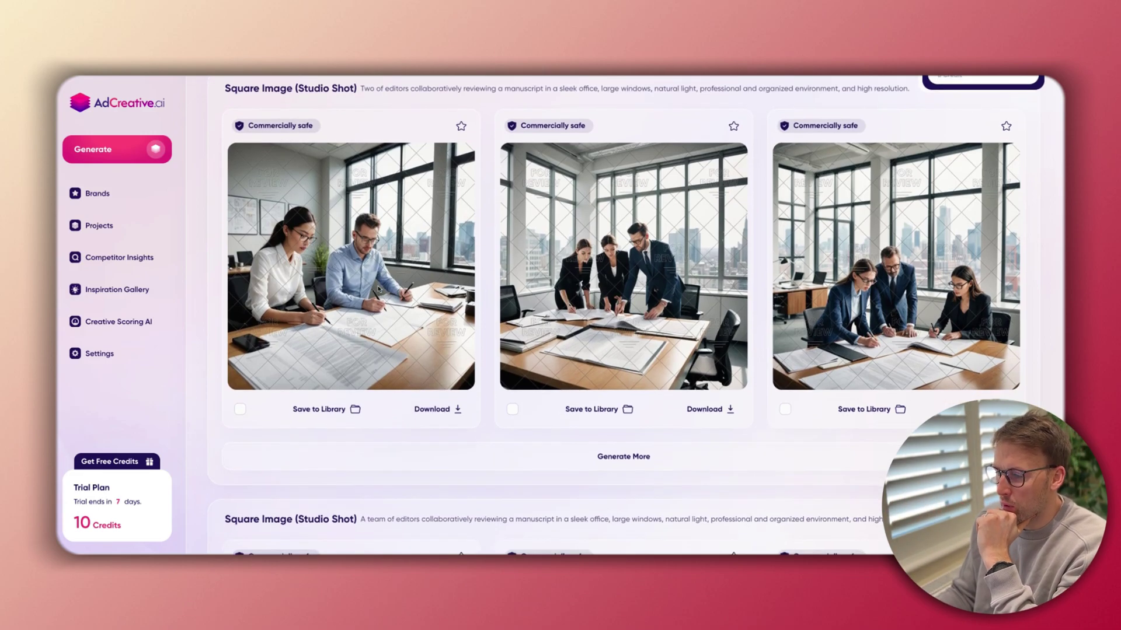
pyautogui.scroll(-1, 379, 289)
pyautogui.scroll(2, 379, 289)
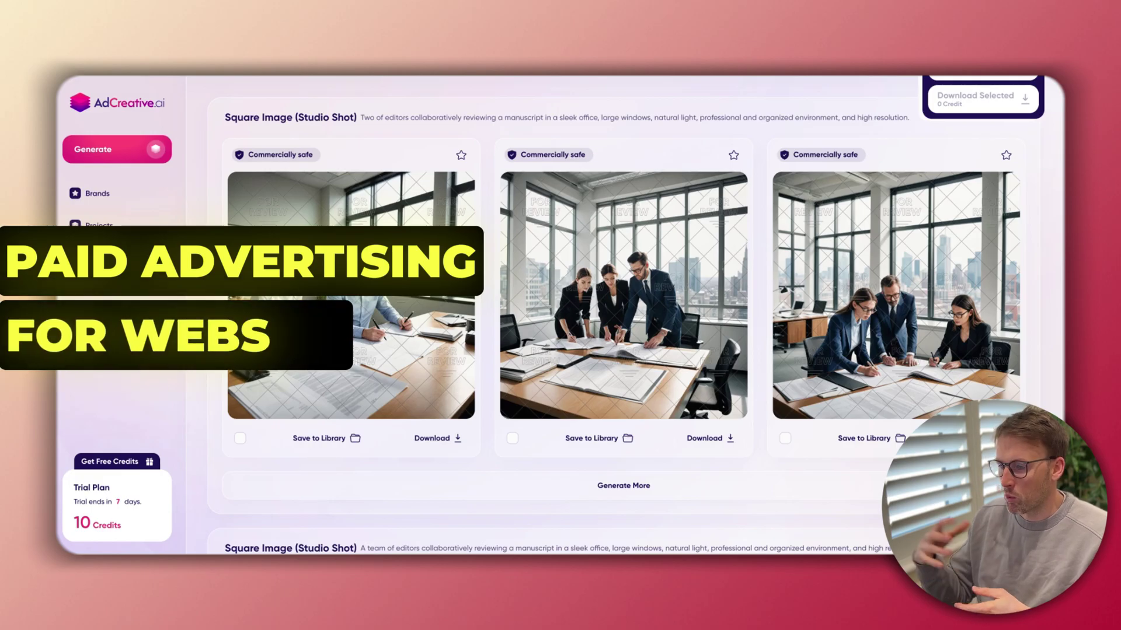
pyautogui.scroll(-1, 626, 315)
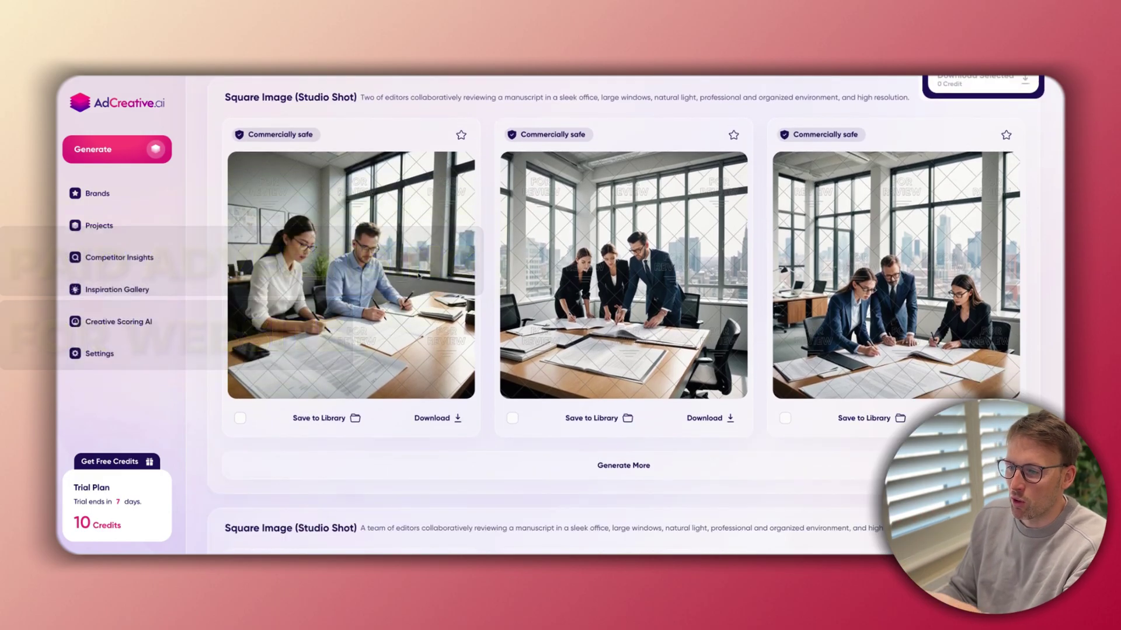
pyautogui.scroll(-5, 419, 275)
pyautogui.scroll(12, 419, 276)
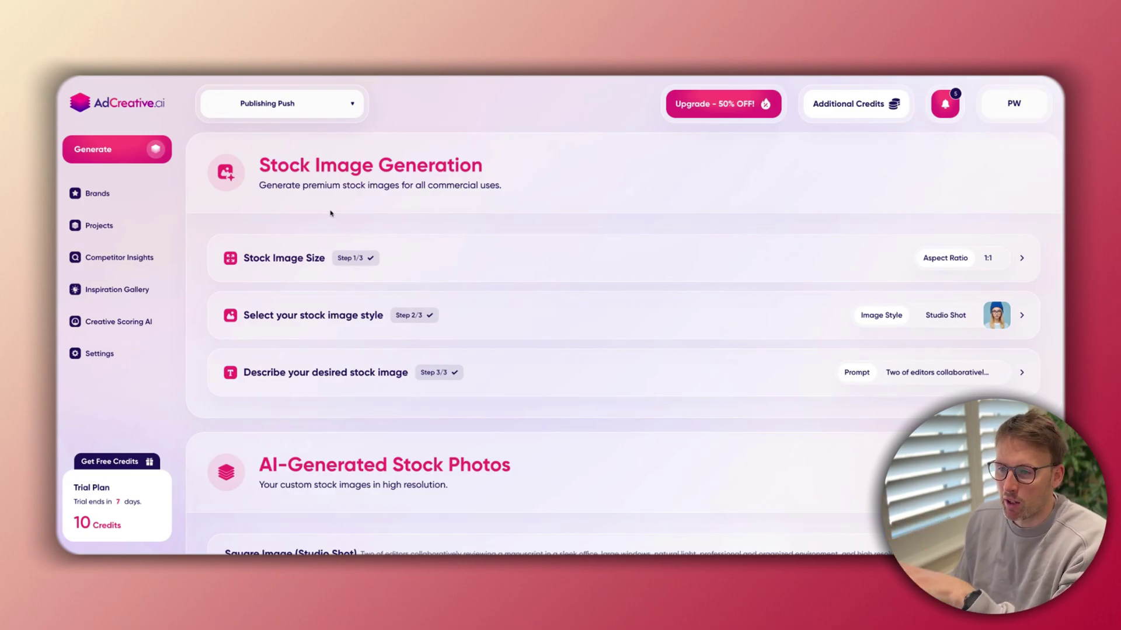
# Open the Product Photo Ads generator from the Generate asset list.
pyautogui.click(131, 193)
pyautogui.click(127, 157)
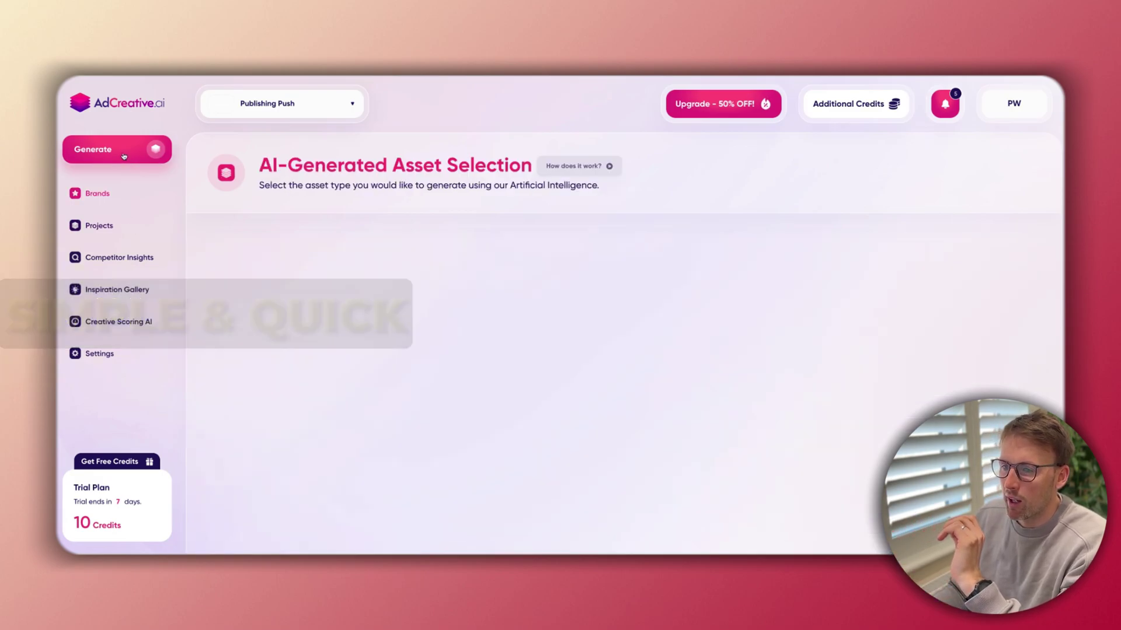
pyautogui.scroll(-1, 529, 226)
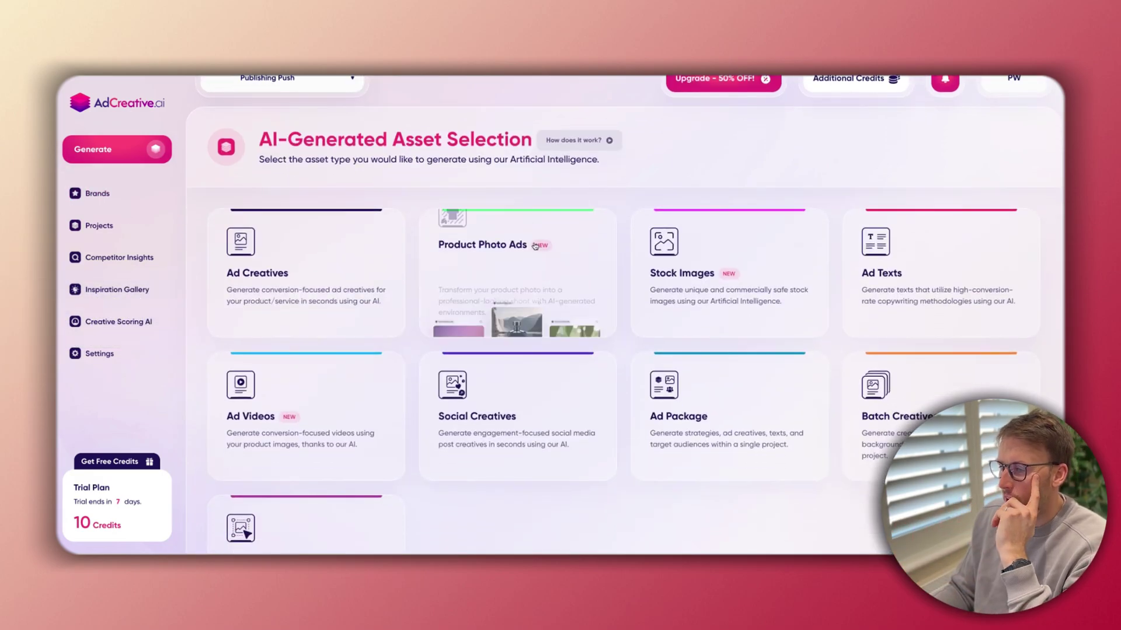
pyautogui.click(497, 274)
pyautogui.scroll(-2, 462, 274)
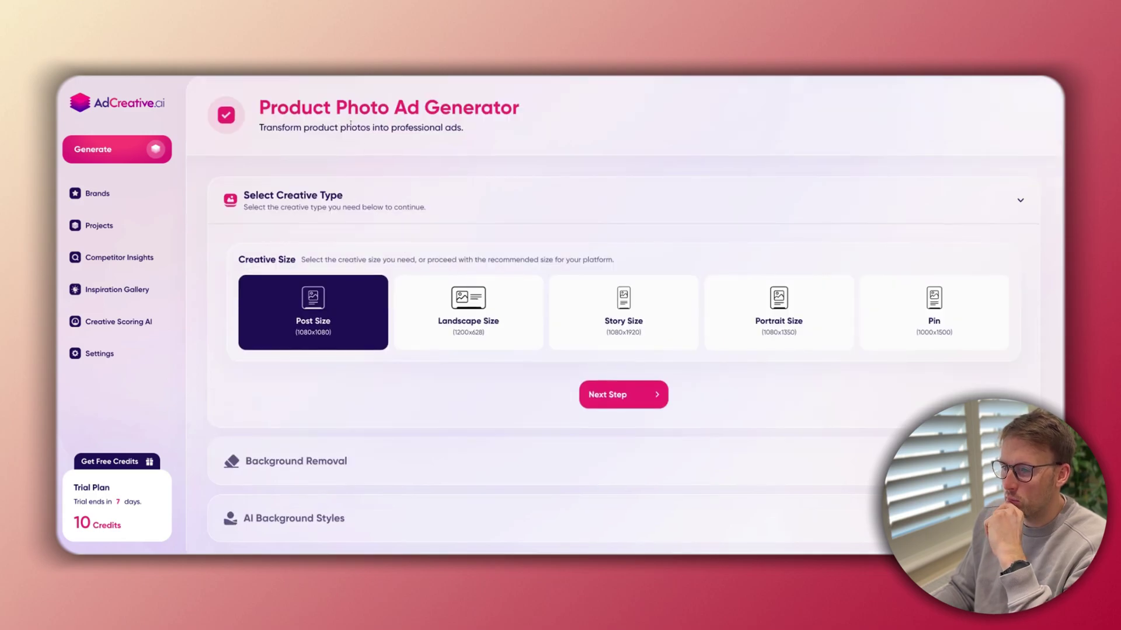
# Choose the Landscape 1200x628 size and continue to the product upload step.
pyautogui.scroll(-1, 505, 195)
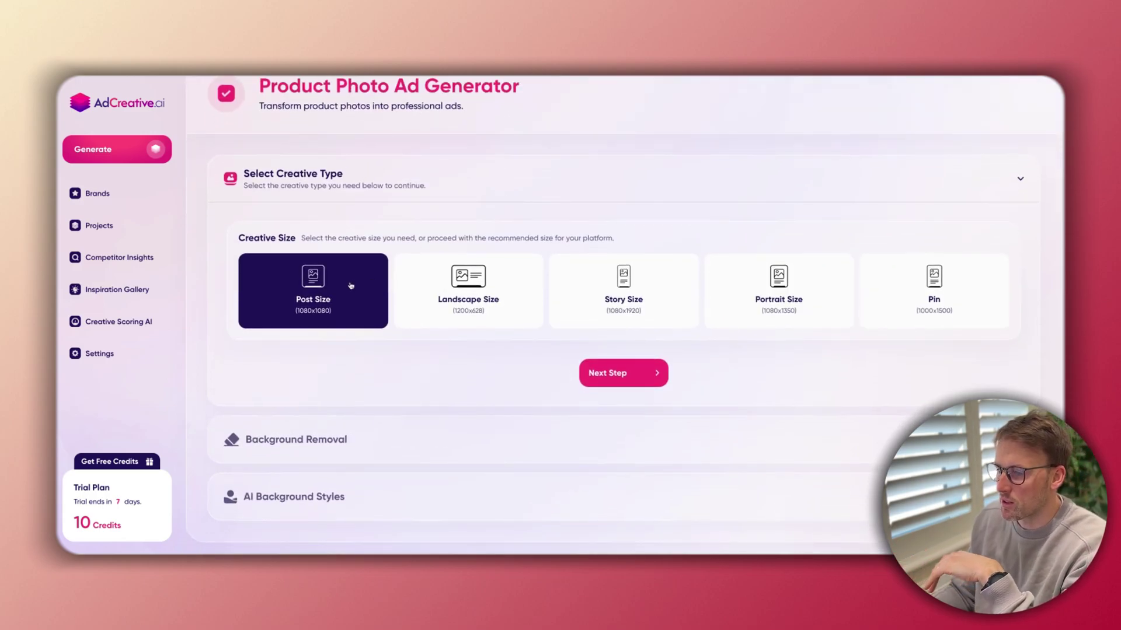
pyautogui.click(498, 318)
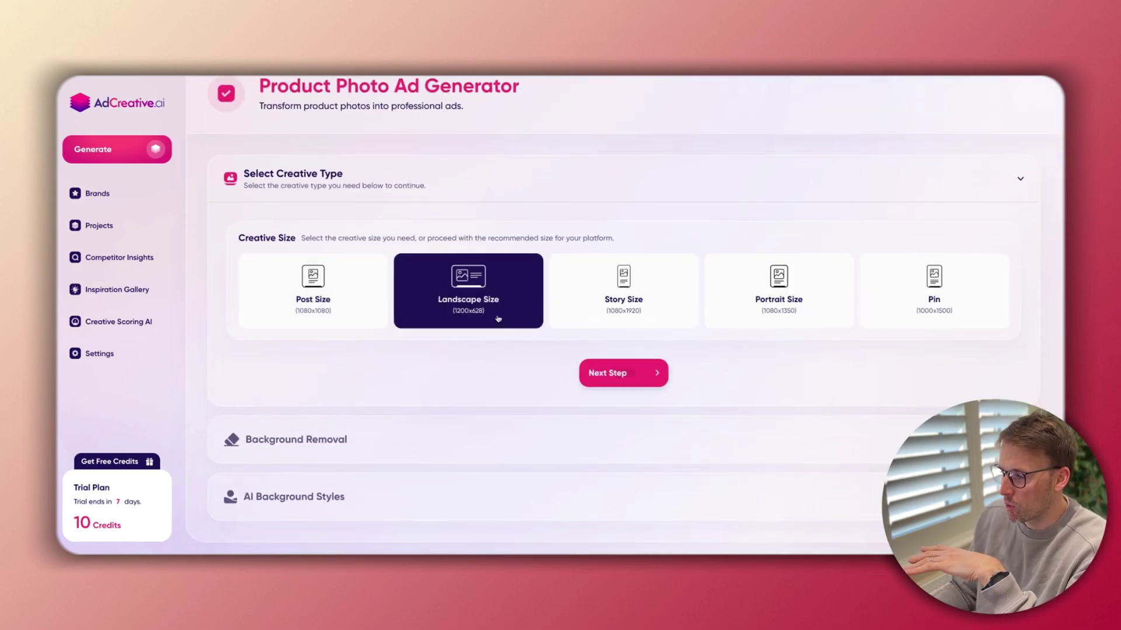
pyautogui.click(621, 377)
# Read the product upload question and tips, then return to the asset type list.
pyautogui.scroll(-3, 542, 220)
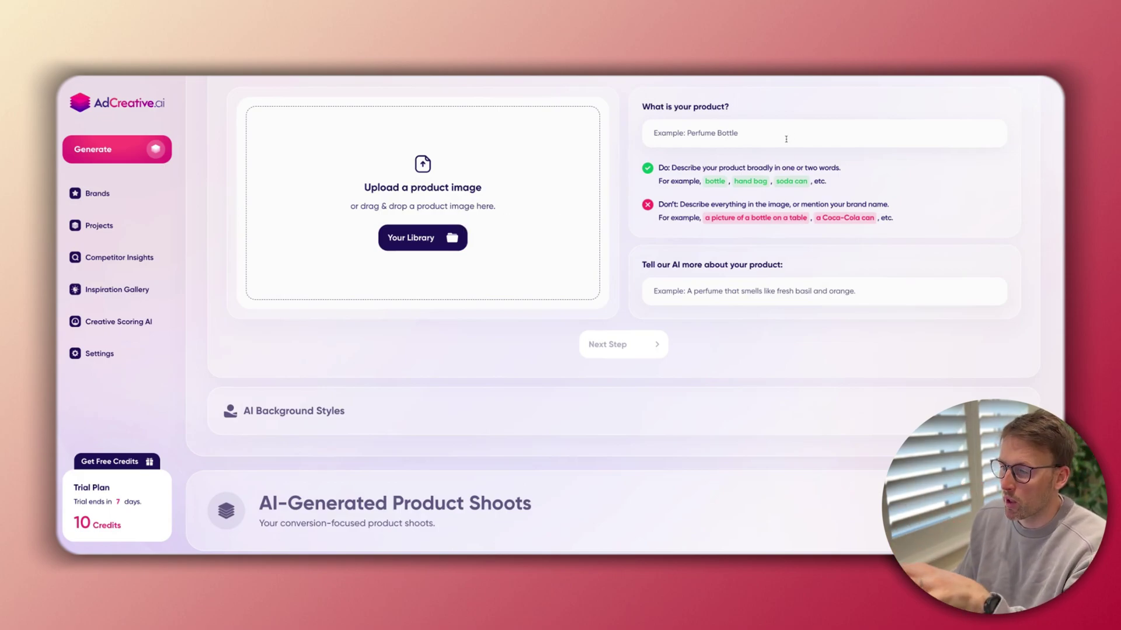
pyautogui.moveTo(673, 168); pyautogui.dragTo(792, 168)
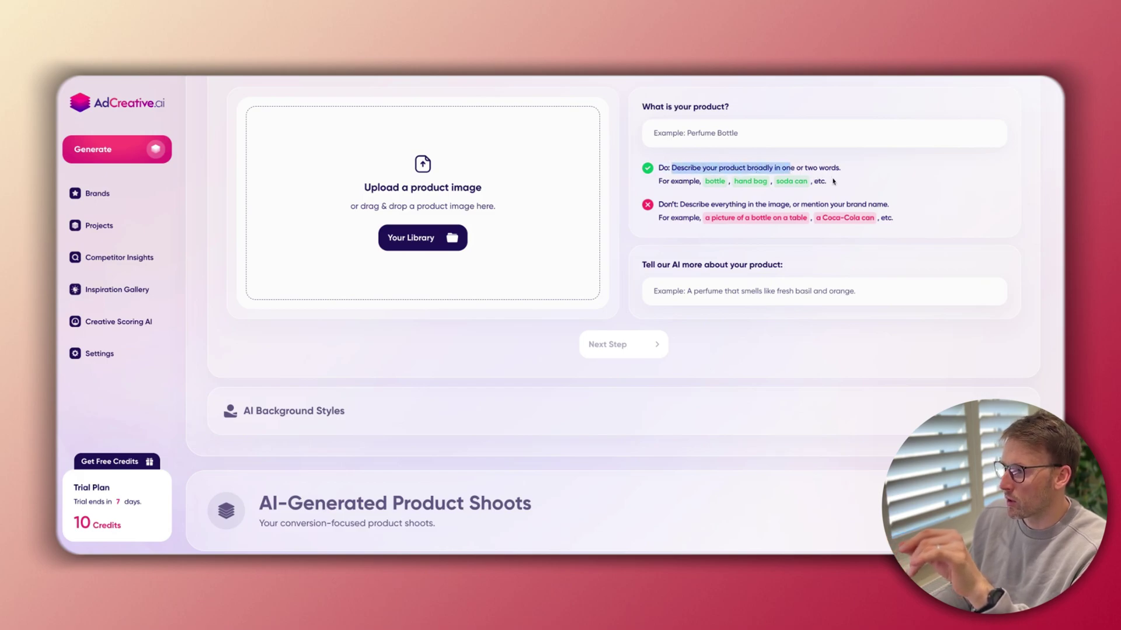
pyautogui.click(863, 202)
pyautogui.scroll(1, 703, 154)
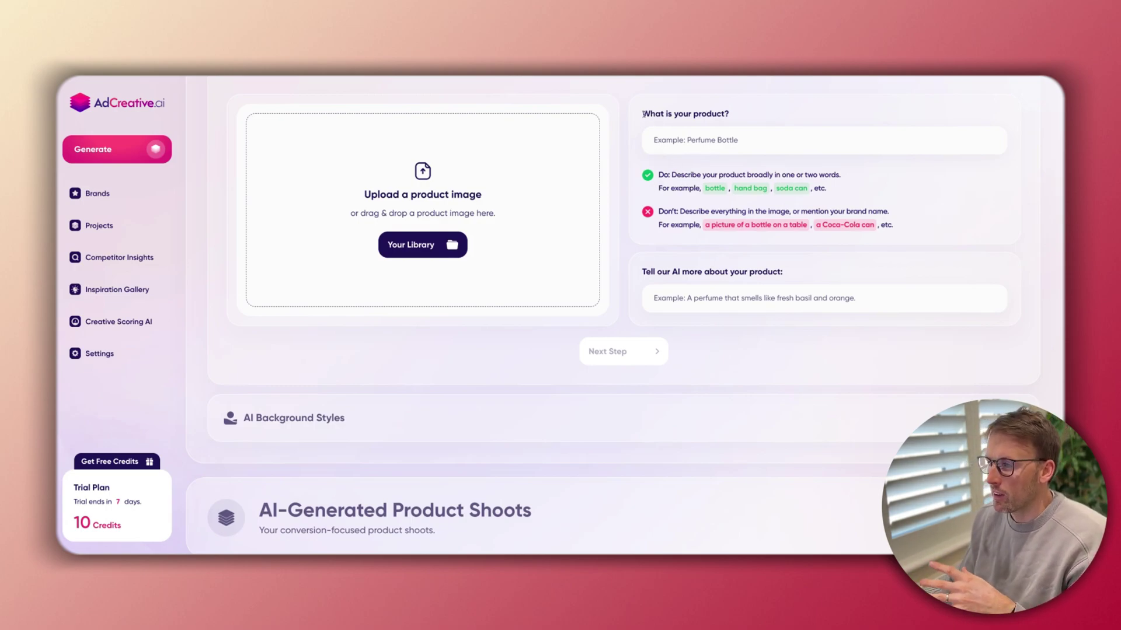
pyautogui.moveTo(644, 116); pyautogui.dragTo(902, 226)
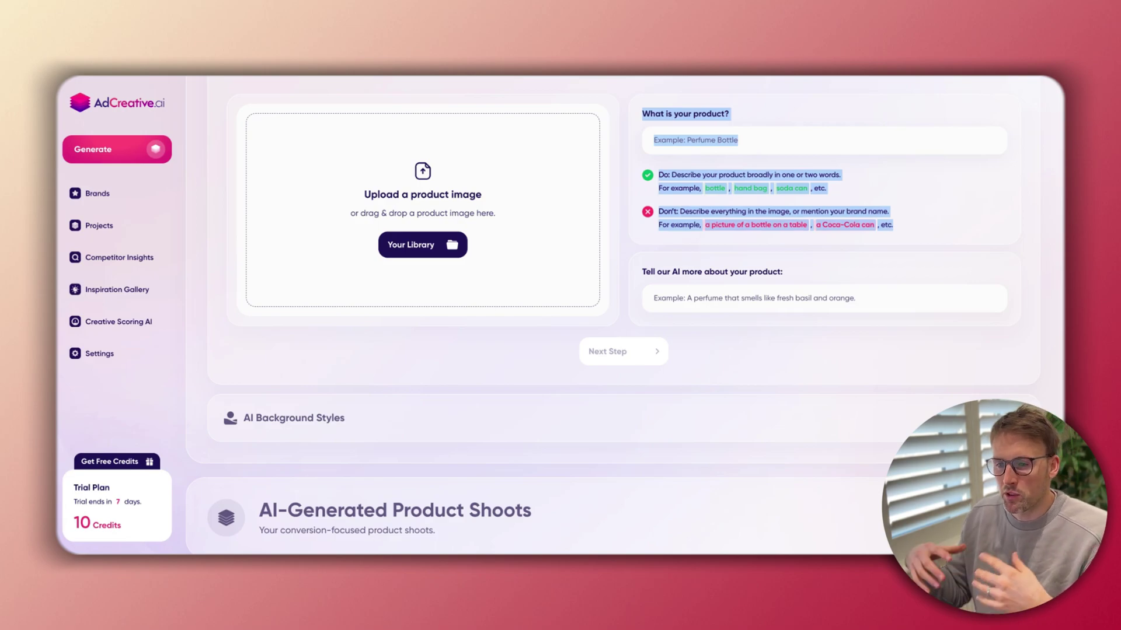
pyautogui.click(810, 118)
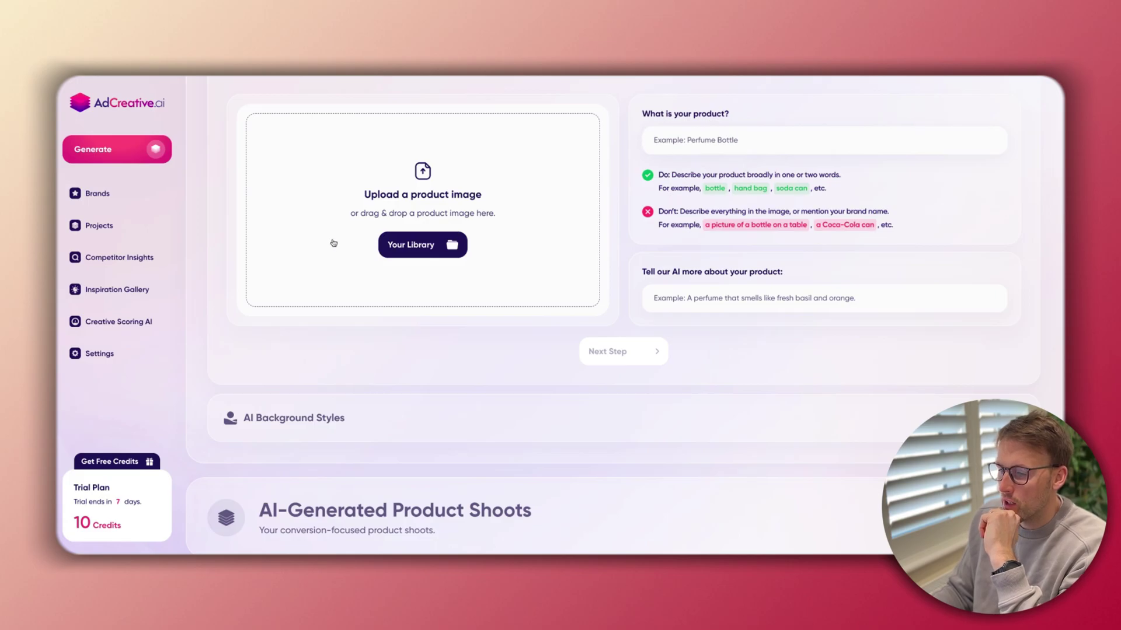
pyautogui.click(111, 149)
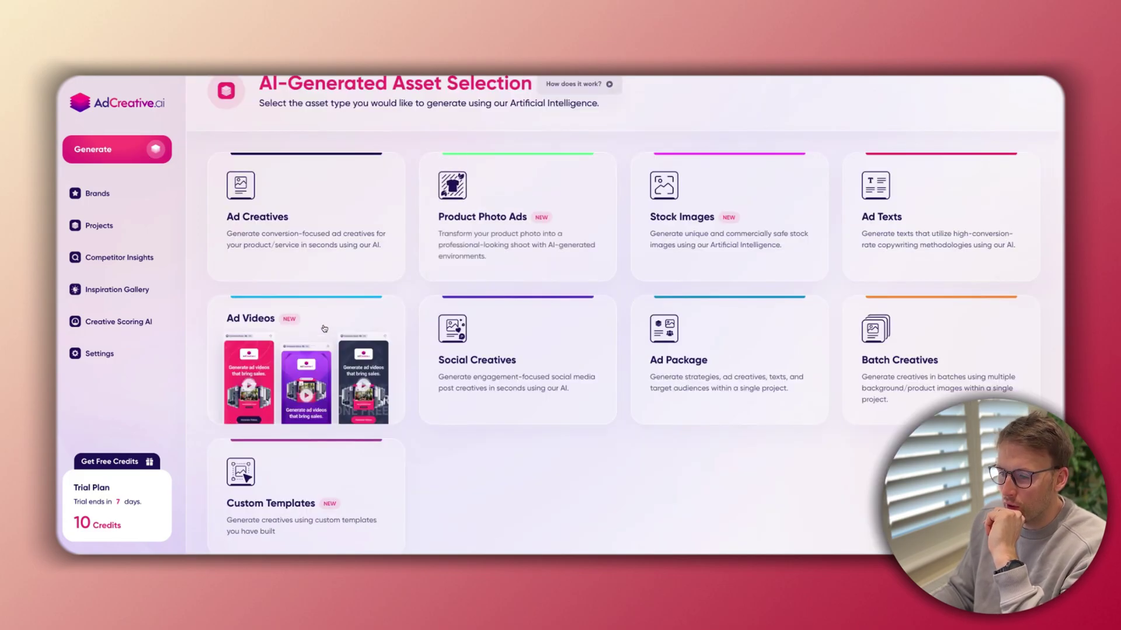
# Start an Ad Video as Product Videos at Square Video (1080x1080) and continue to photo upload.
pyautogui.click(326, 333)
pyautogui.scroll(-1, 467, 251)
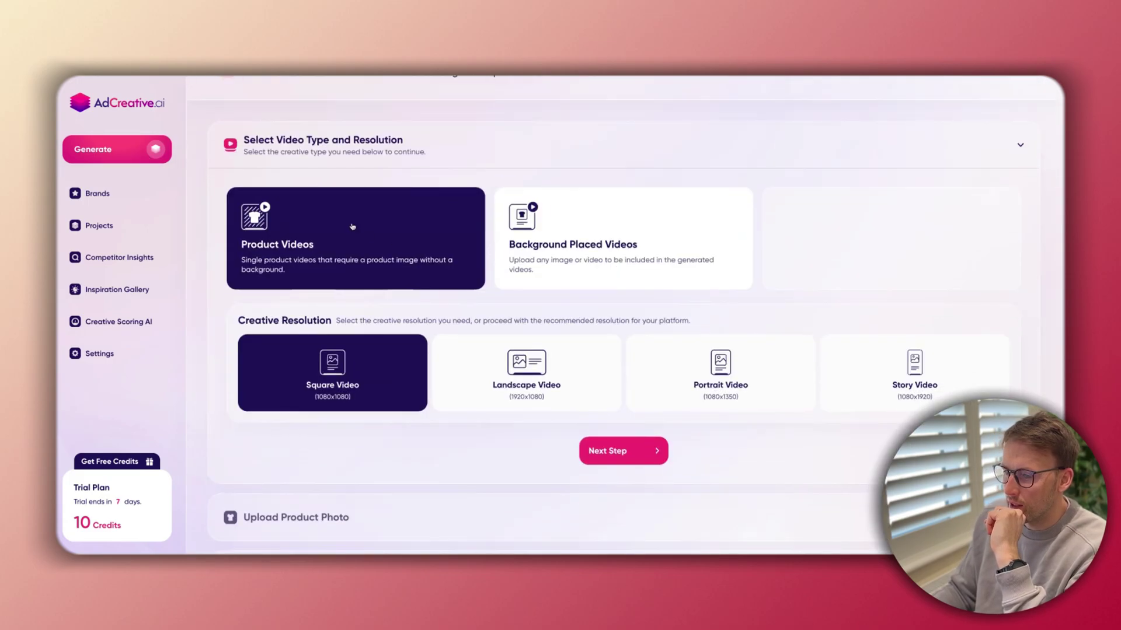
pyautogui.scroll(-1, 379, 304)
pyautogui.click(593, 391)
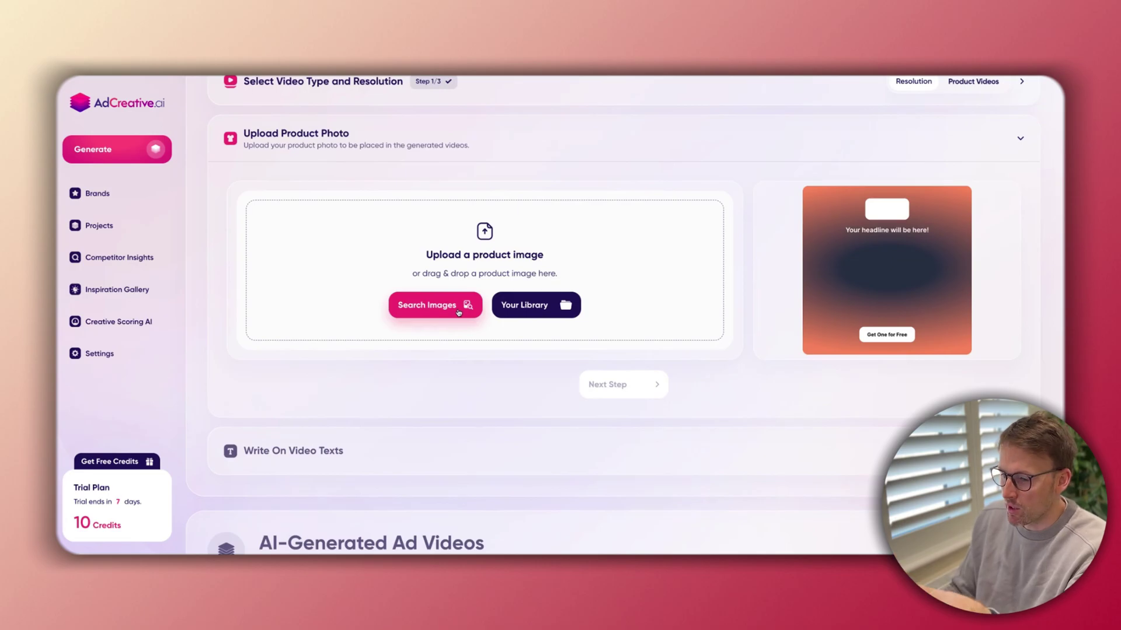
pyautogui.scroll(-1, 459, 312)
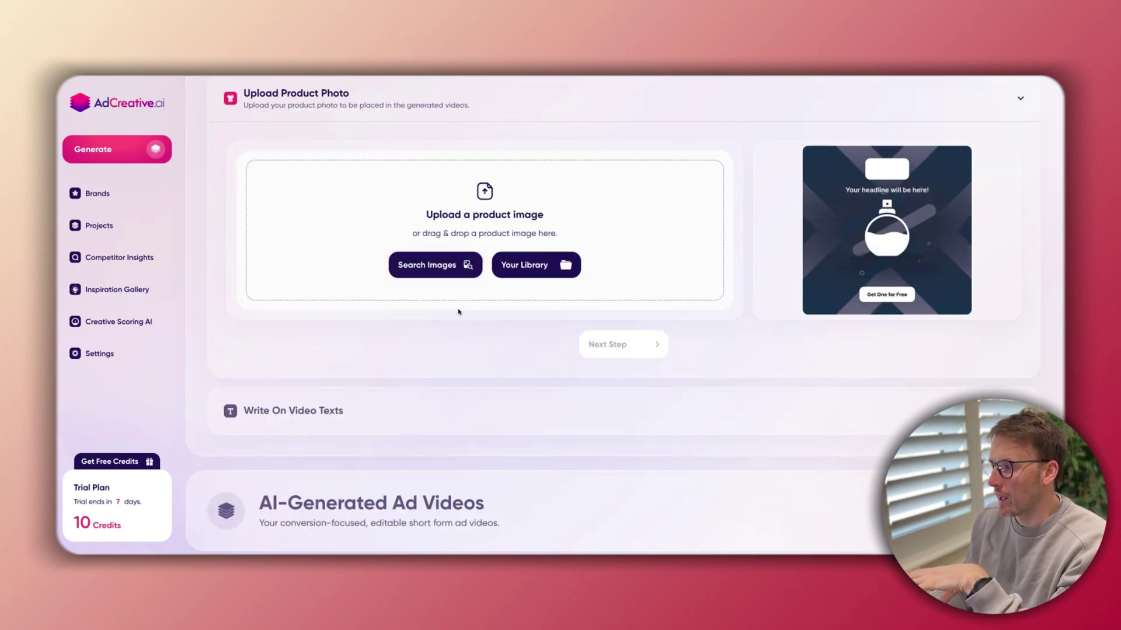